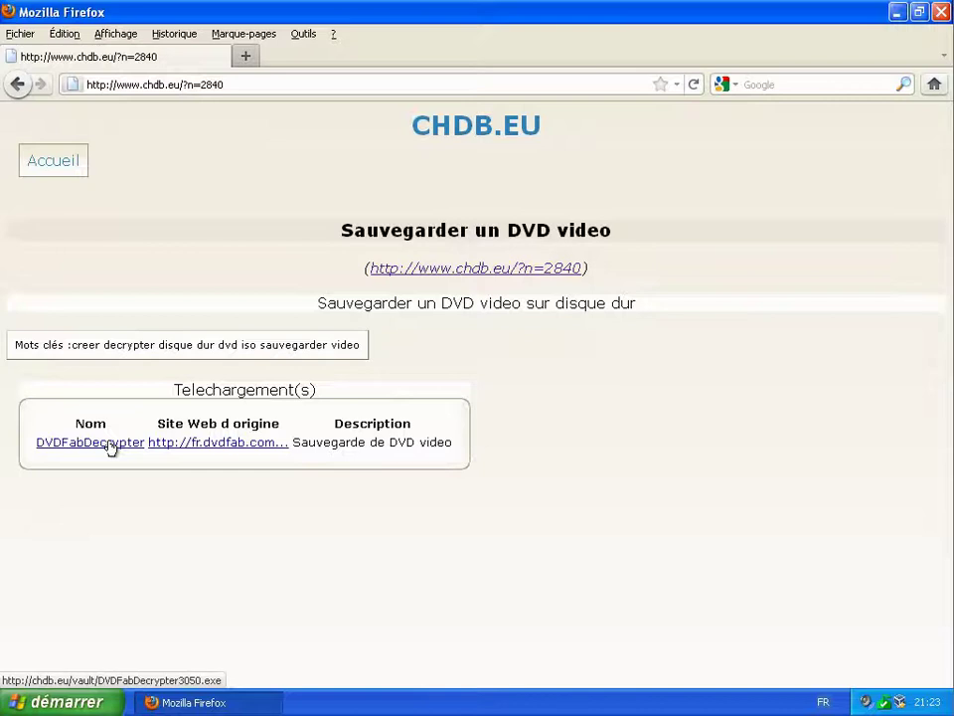
- Download the DVDFabDecrypter installer from the page as DVDFabDecrypter3050 into the Téléchargements folder
right_click(111, 448)
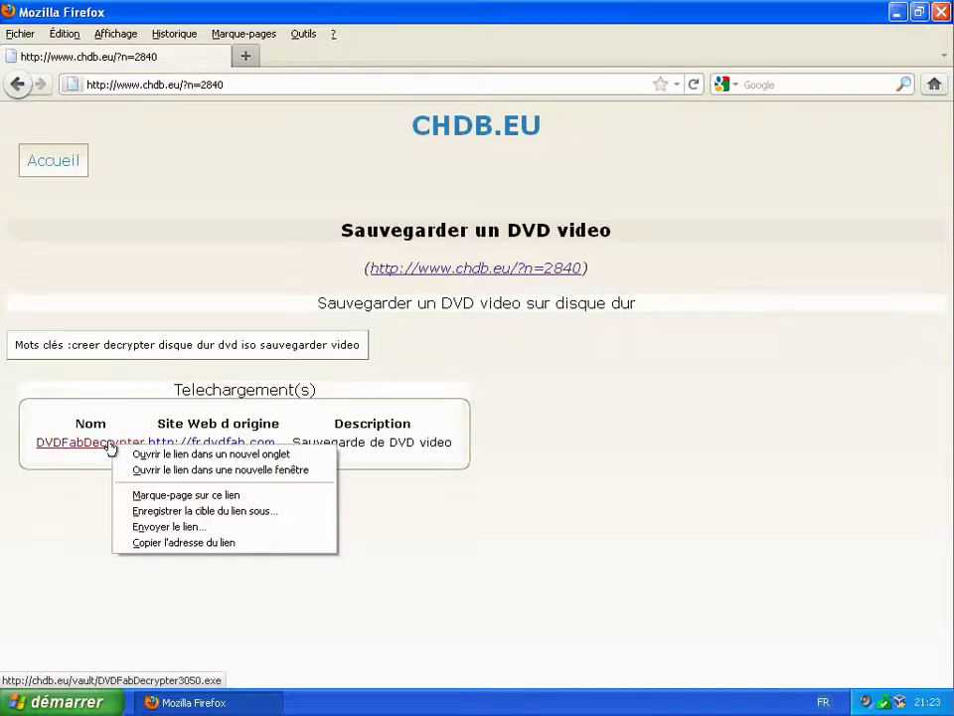
left_click(233, 513)
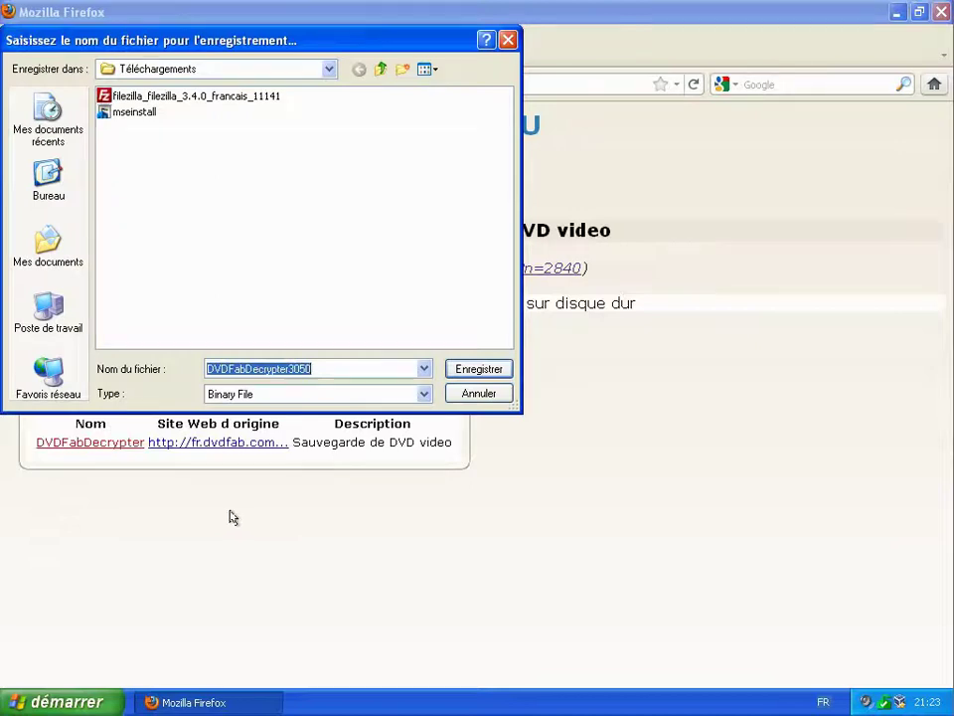
left_click(463, 372)
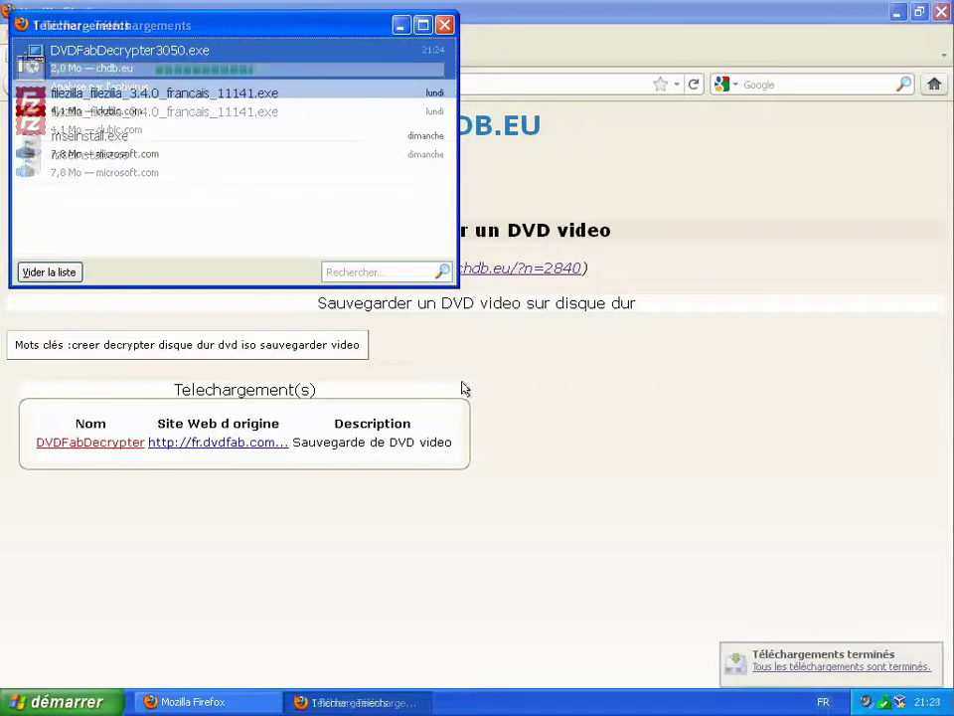
- Open the folder containing the downloaded DVDFabDecrypter3050 file and start its installation wizard
right_click(182, 63)
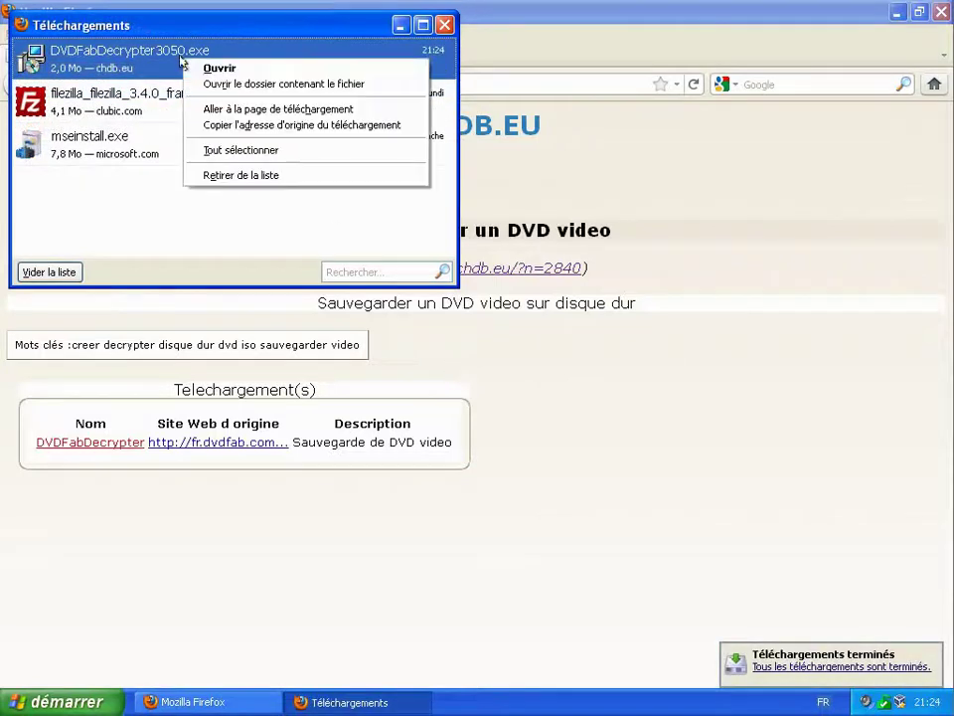
left_click(231, 85)
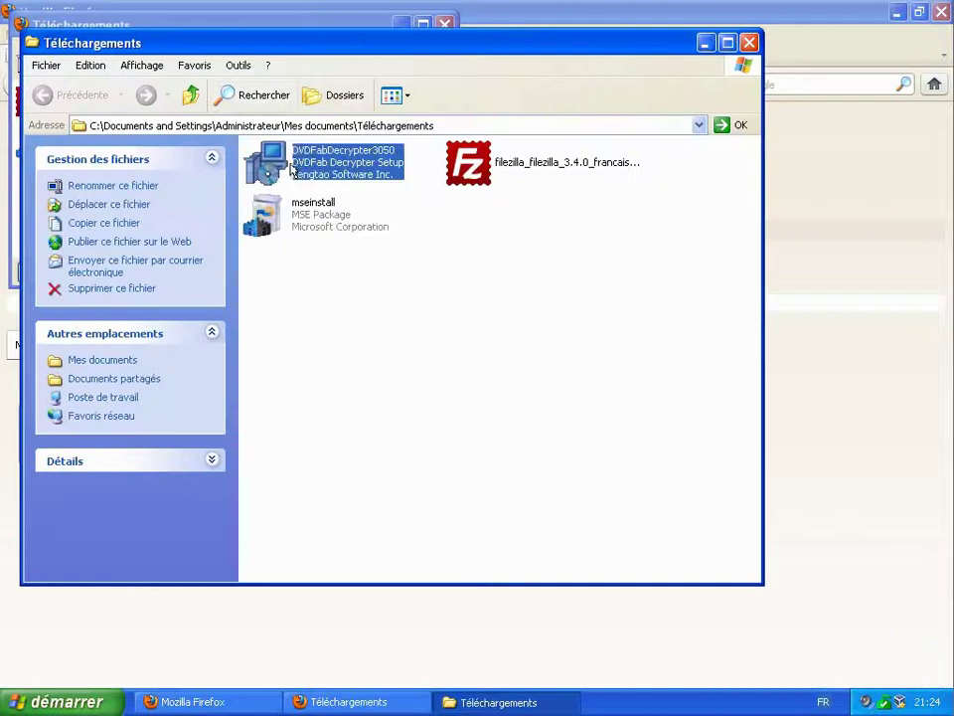
right_click(294, 161)
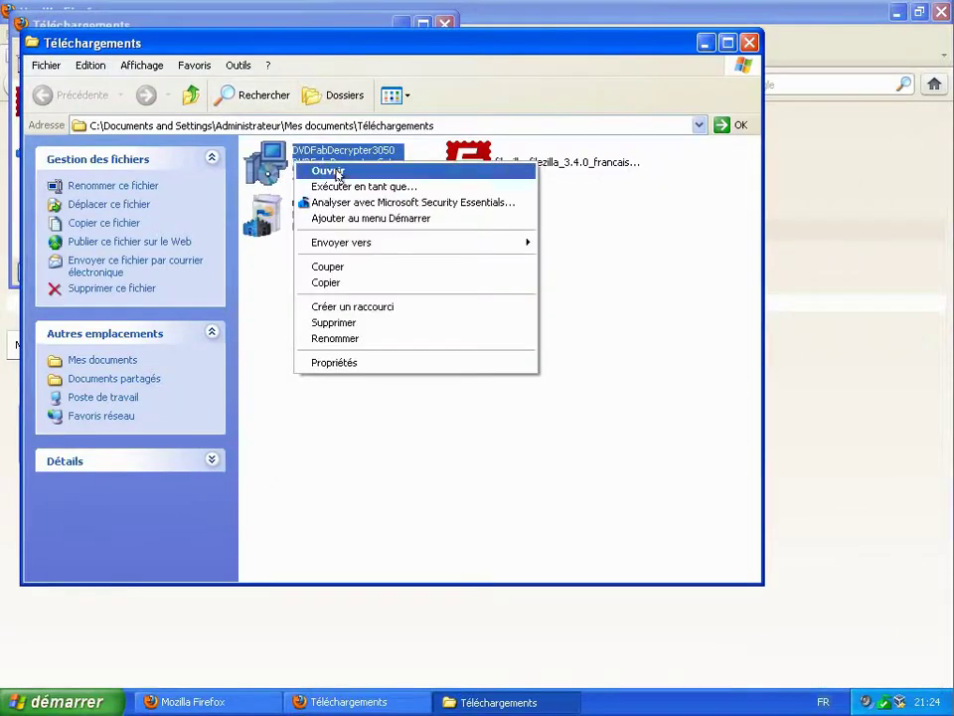
left_click(337, 174)
left_click(505, 370)
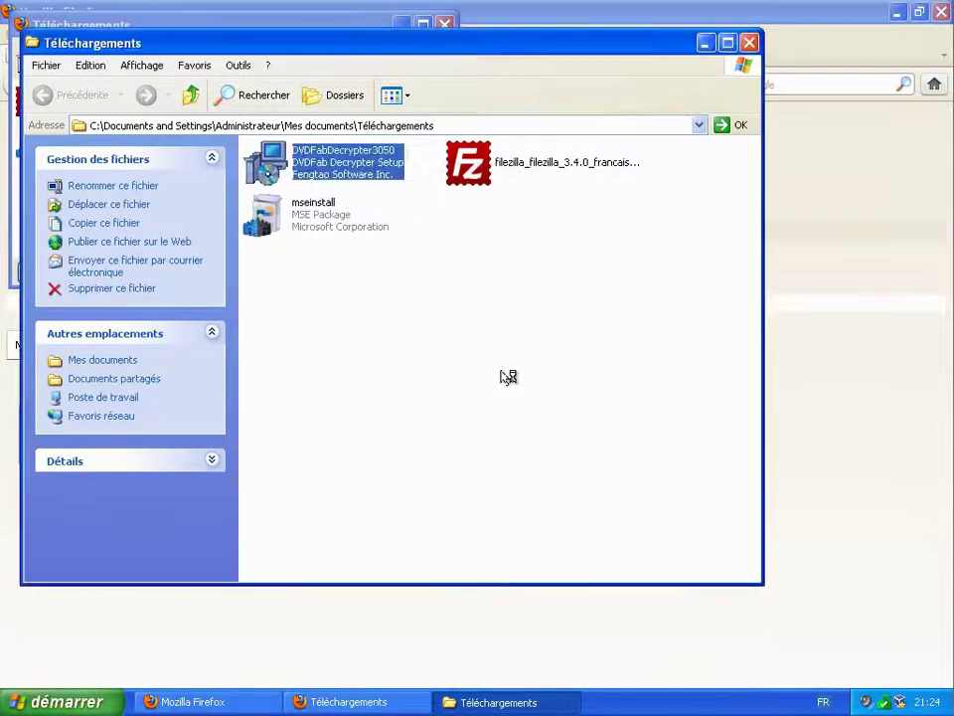
left_click(493, 394)
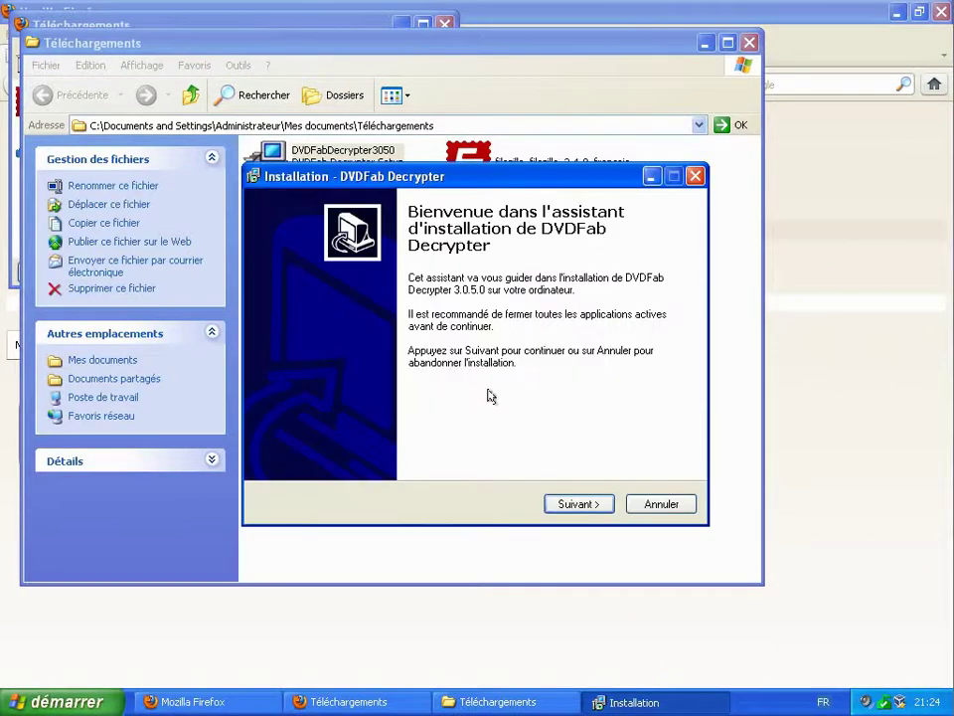
- Install DVDFab Decrypter in C:\Program Files\DVDFab Decrypter 3 without a desktop icon, and finish without launching the program
left_click(571, 504)
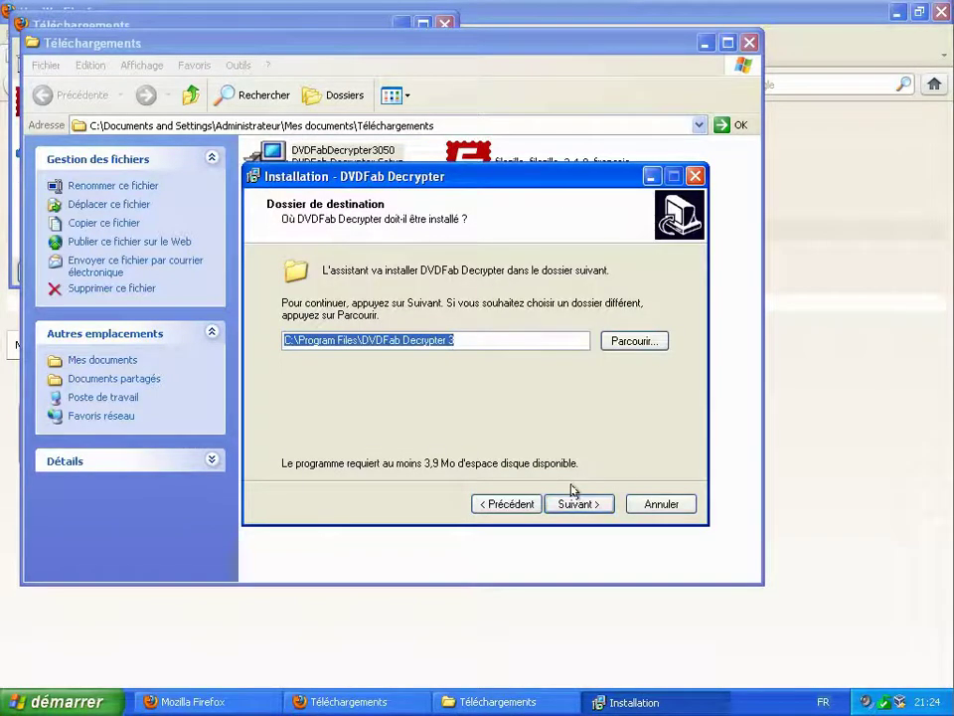
left_click(576, 504)
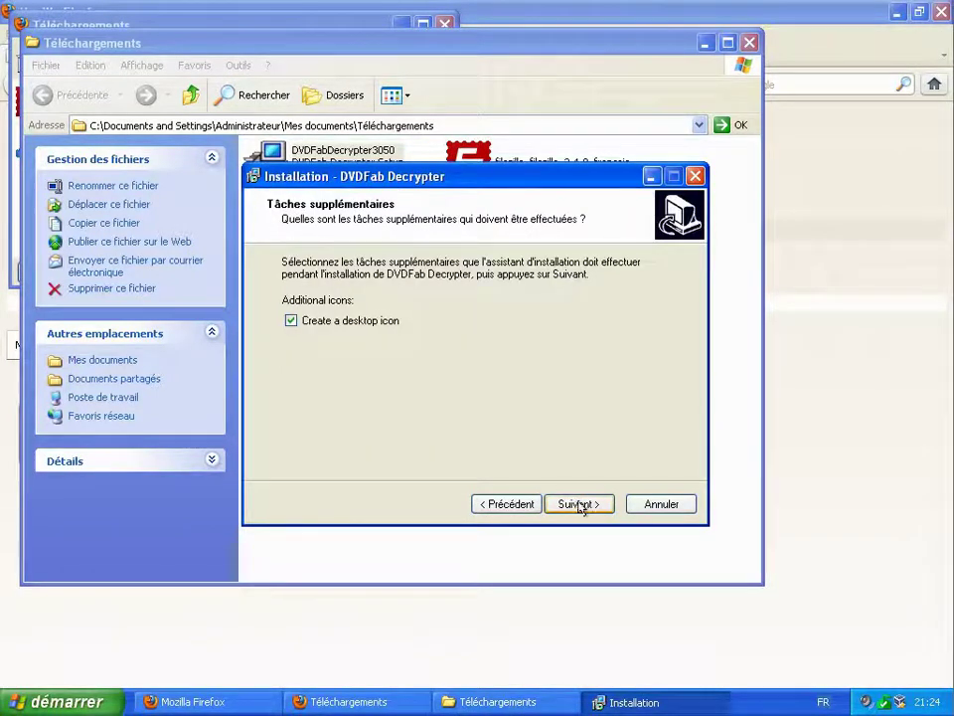
left_click(290, 320)
left_click(569, 501)
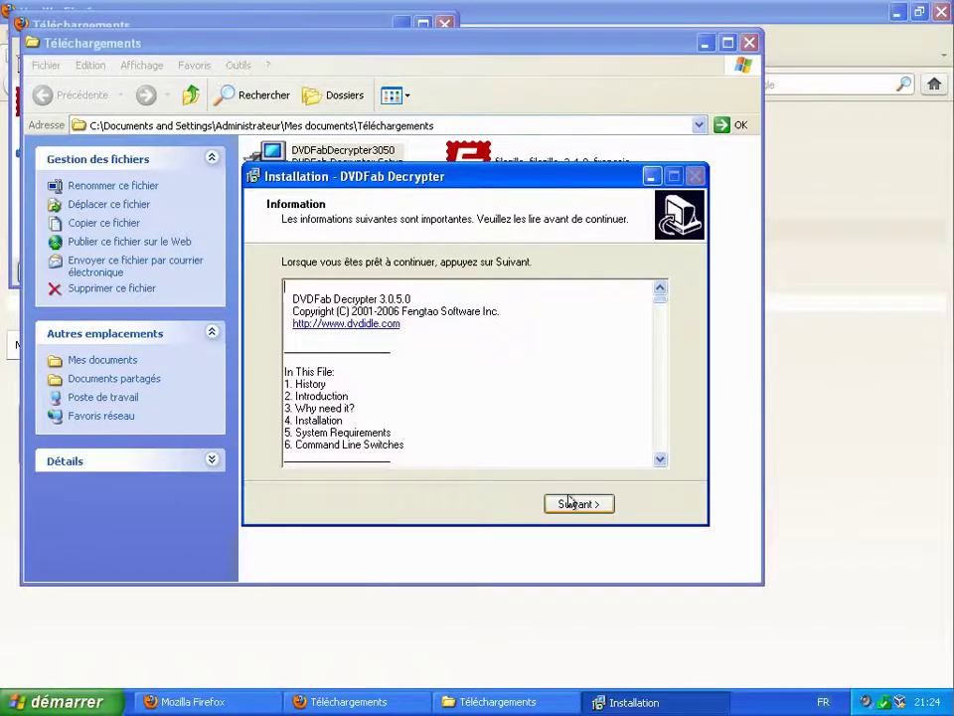
left_click(569, 503)
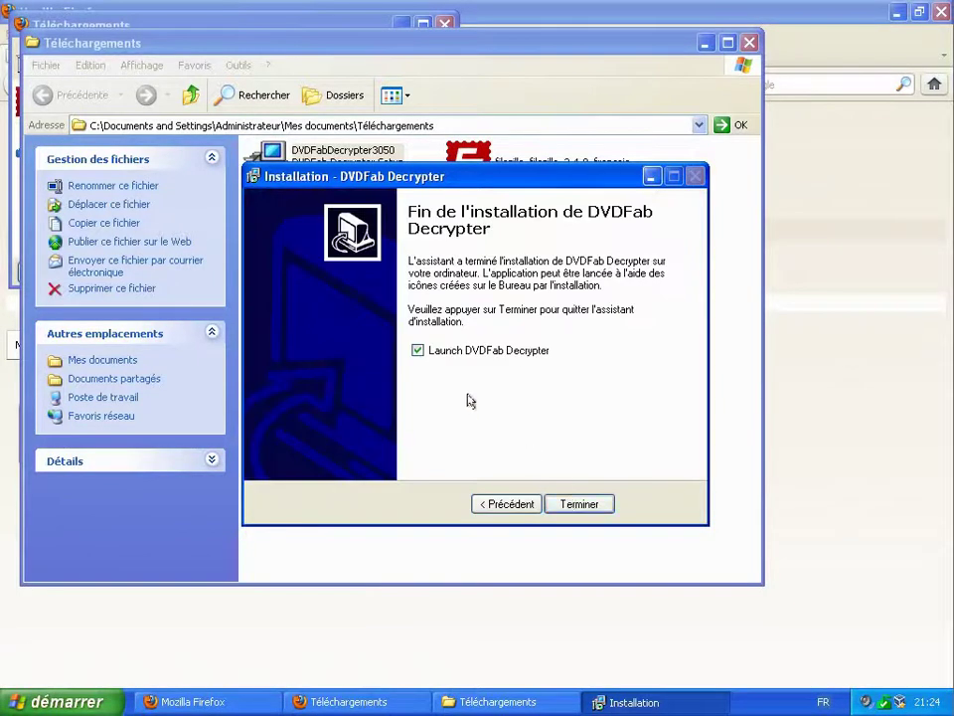
left_click(417, 350)
left_click(570, 502)
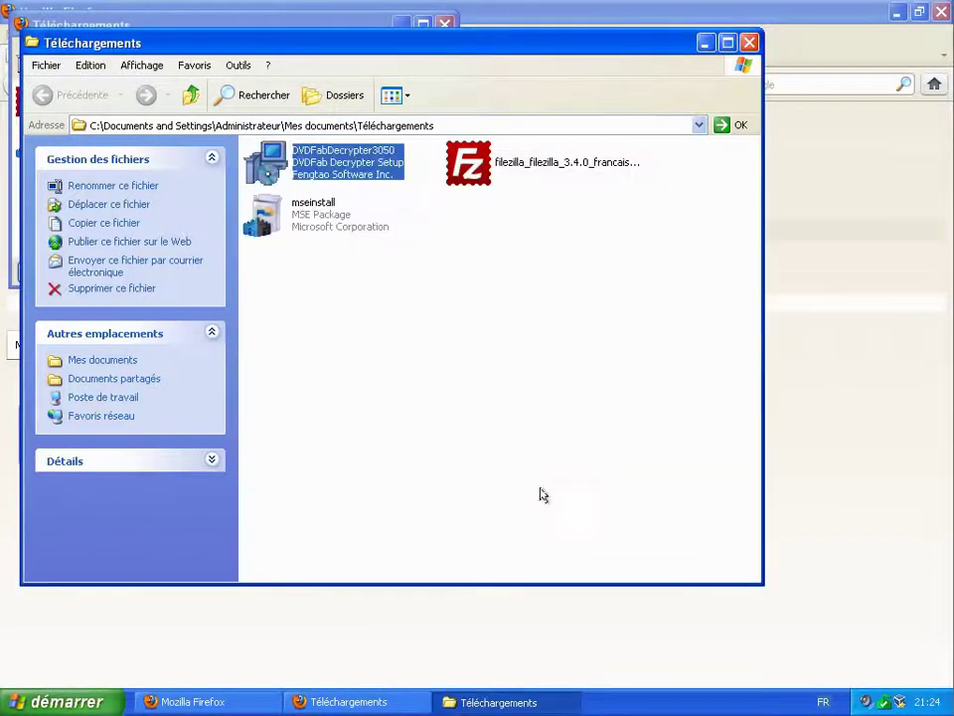
- Close the Téléchargements folder, the download list and the web browser
left_click(747, 42)
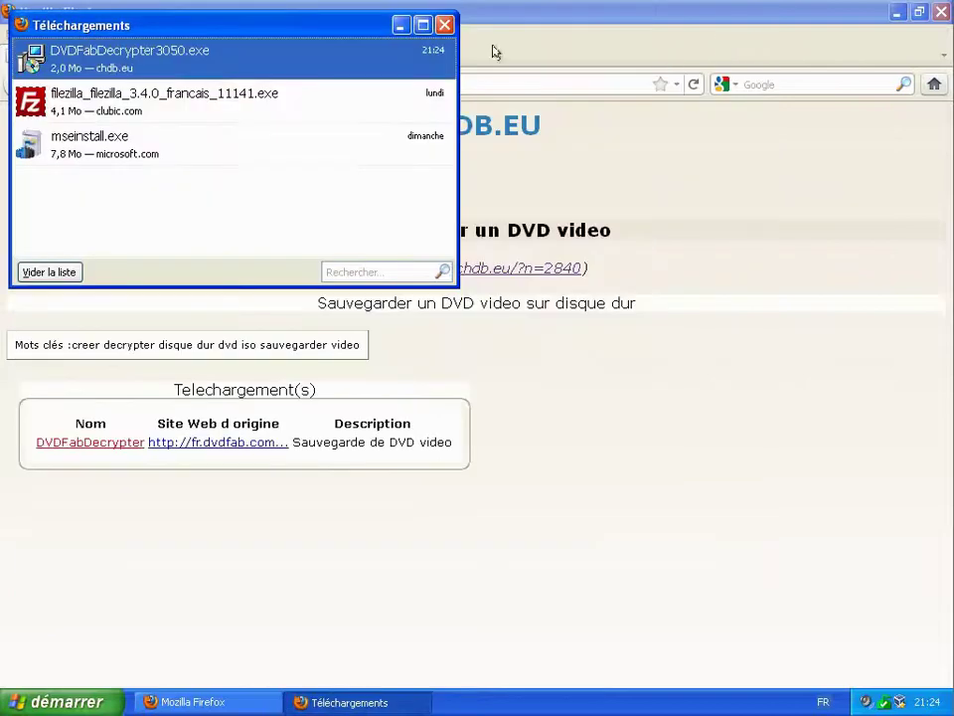
left_click(444, 23)
left_click(935, 14)
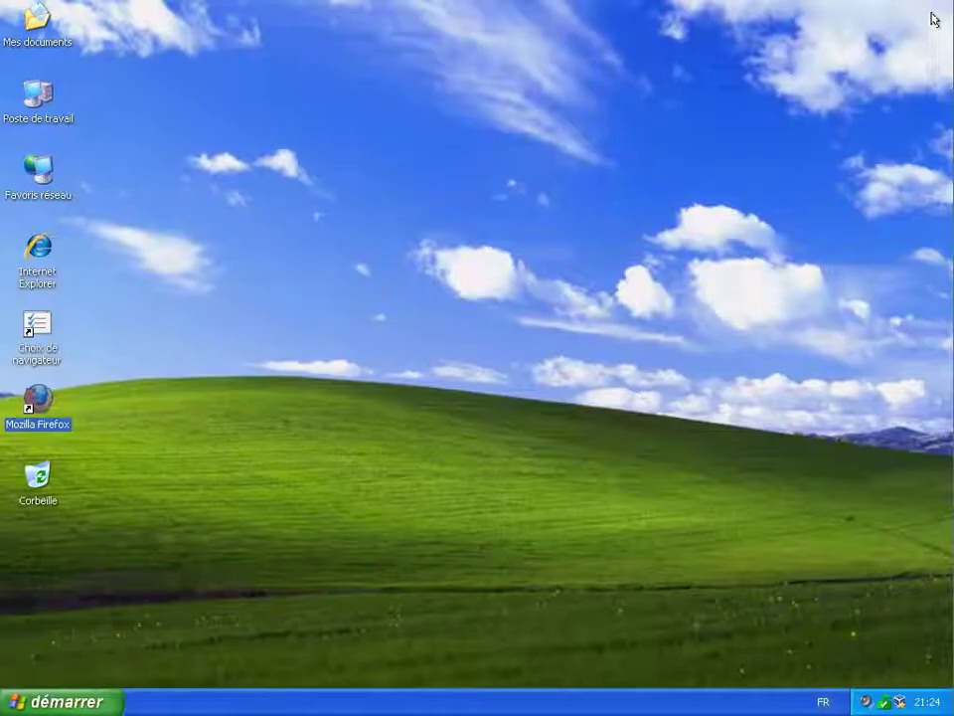
- Launch DVDFab Decrypter from the installed programs and permanently dismiss its new-version notice without visiting the website
left_click(95, 698)
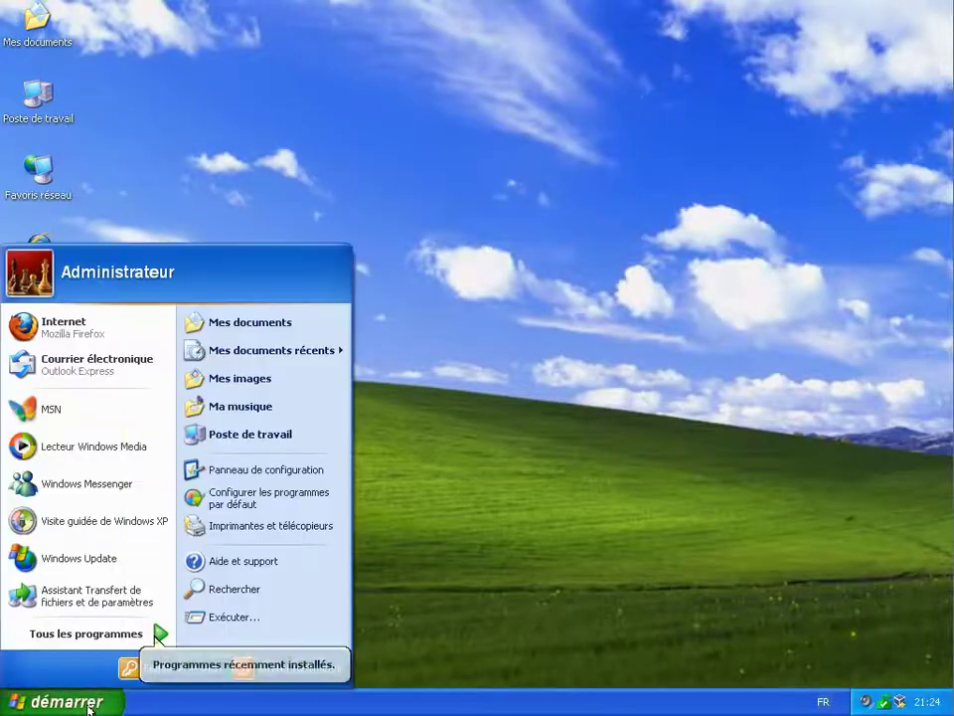
left_click(93, 645)
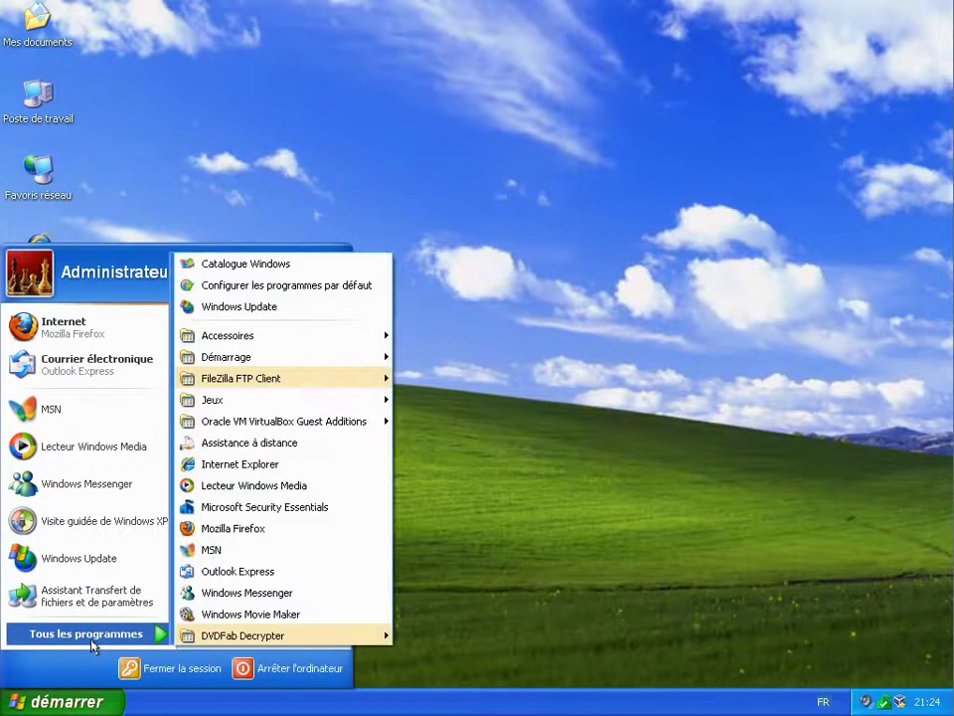
mouse_move(233, 637)
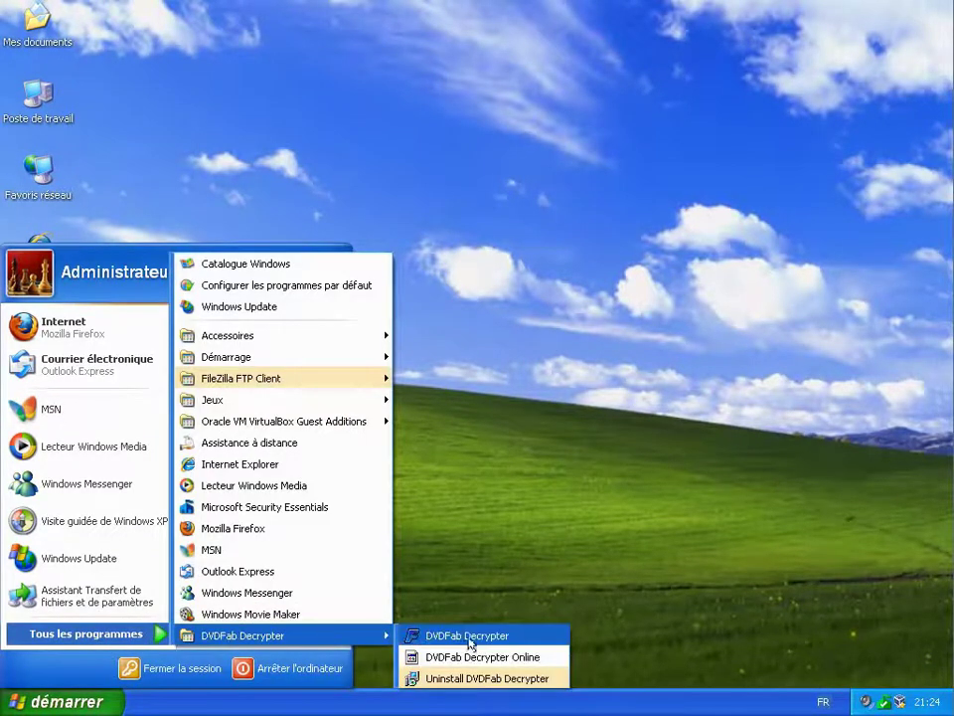
left_click_drag(468, 639, 475, 641)
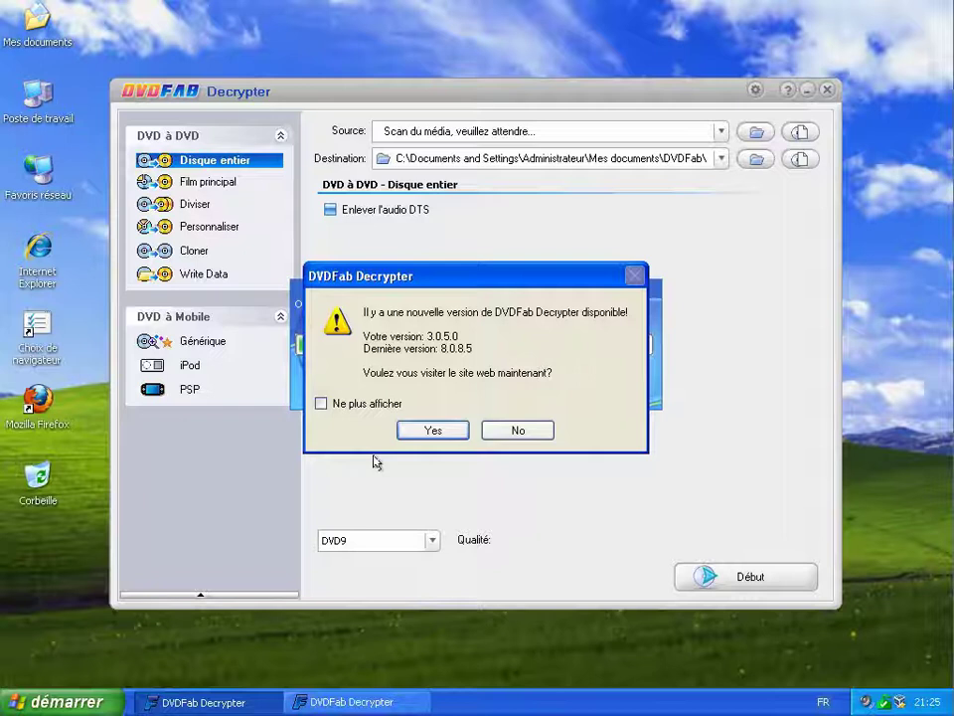
left_click(320, 404)
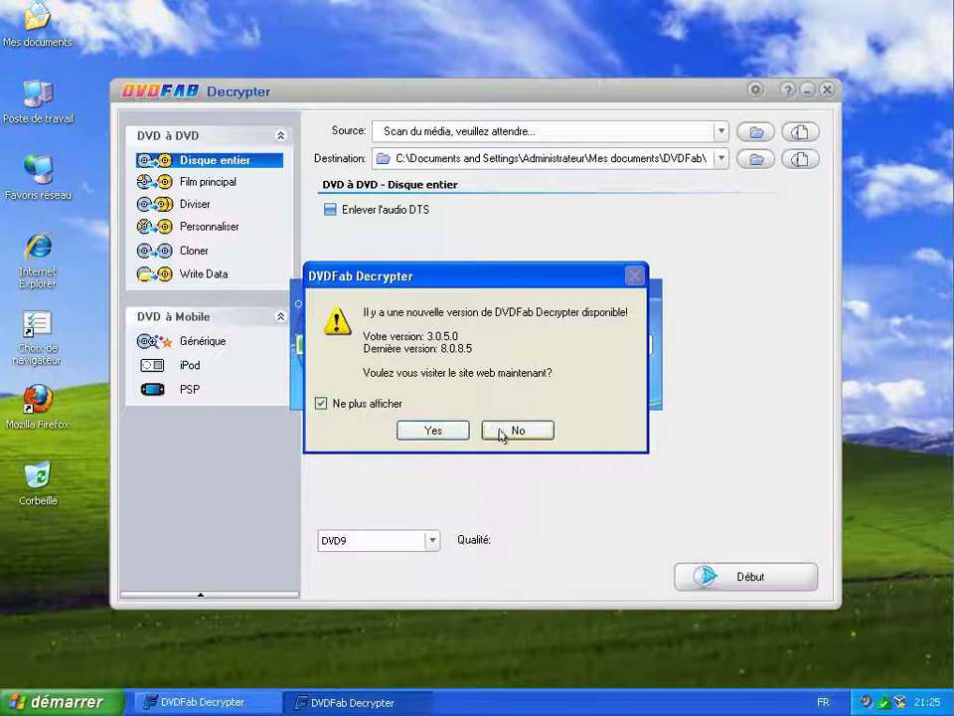
left_click(503, 431)
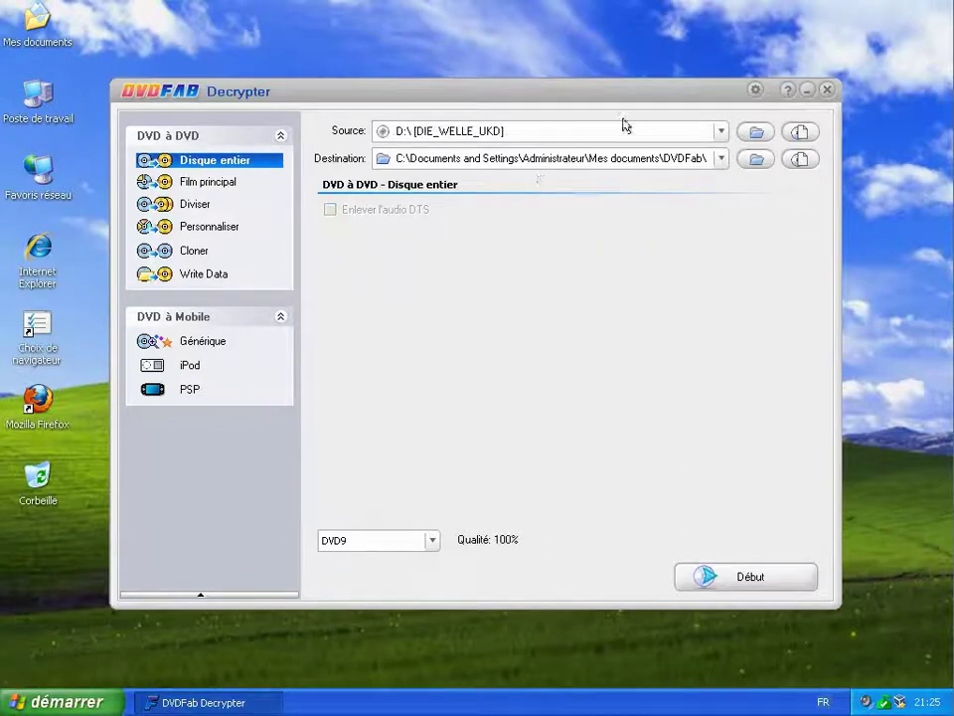
- Review the available DVD sources and browse the possible destination folders without changing either setting
left_click(722, 131)
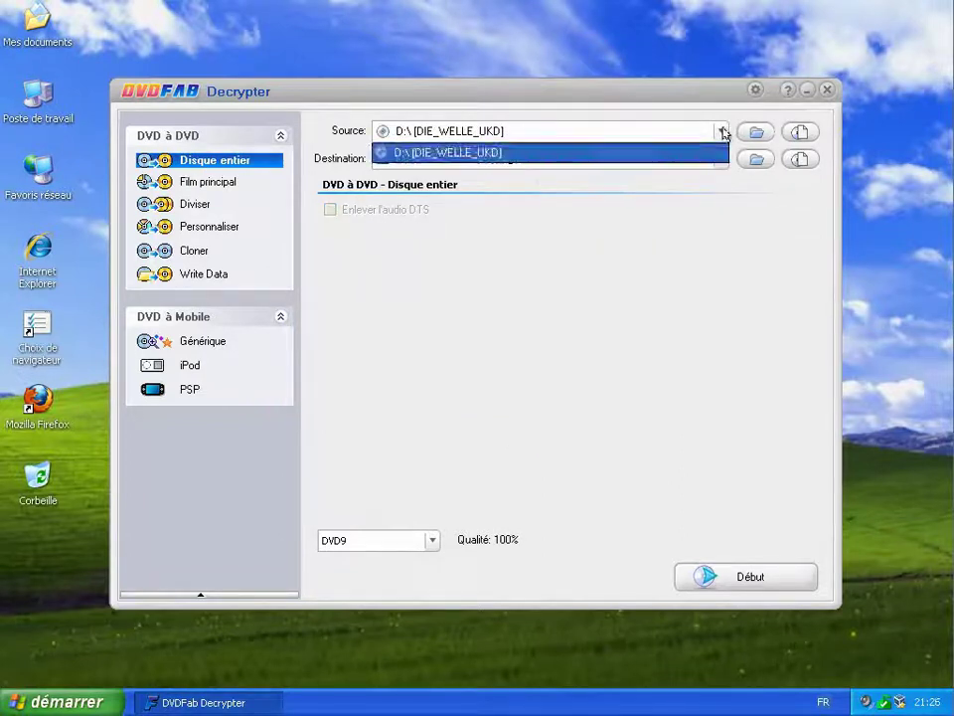
left_click(626, 251)
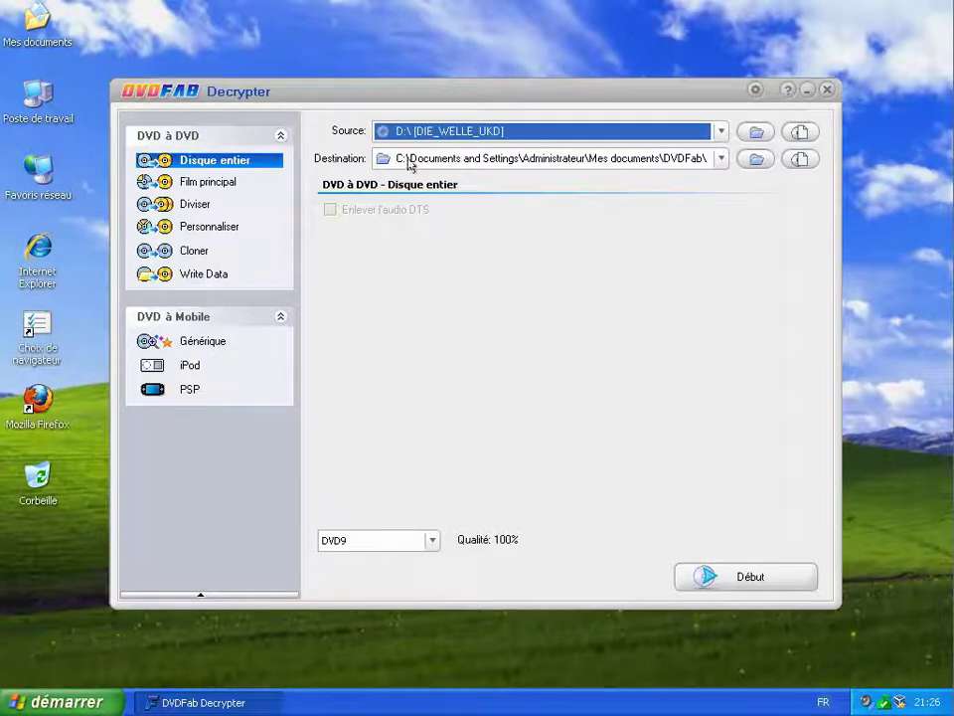
left_click(637, 161)
left_click(637, 161)
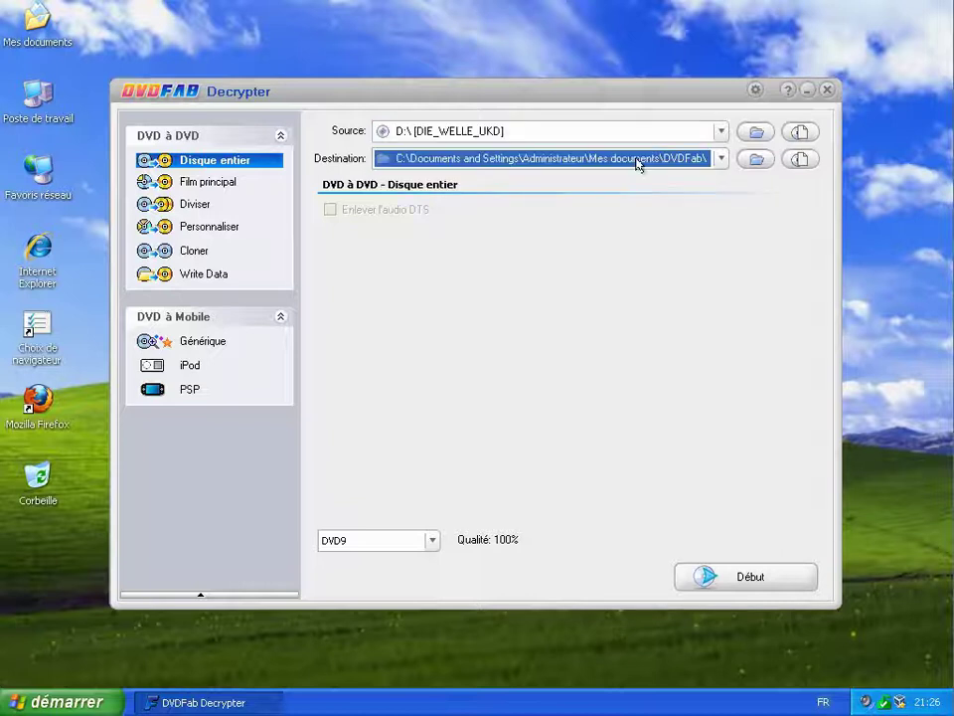
left_click(754, 162)
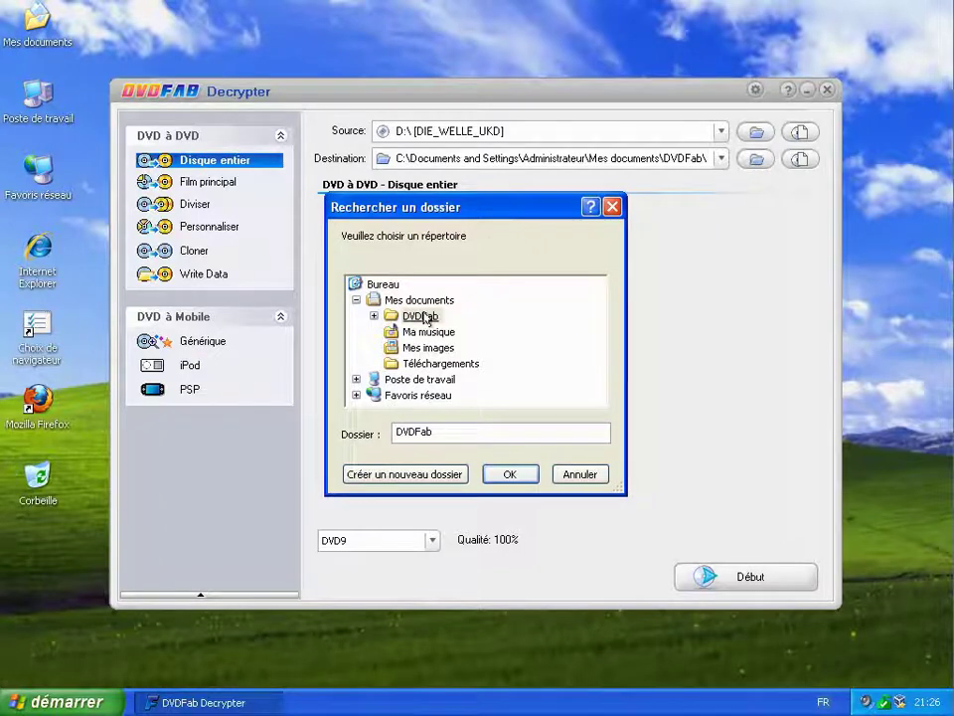
left_click(580, 474)
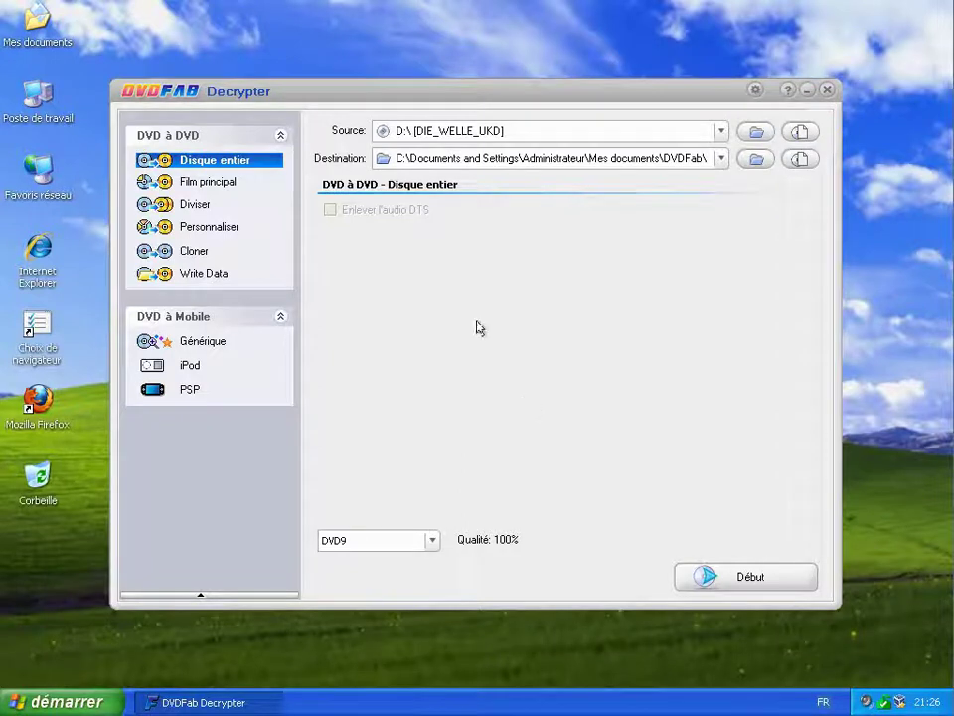
- Copy the entire DVD from D:\ [DIE_WELLE_UKD] to the DVDFab folder in Mes documents using Disque entier mode
left_click(204, 168)
left_click(732, 578)
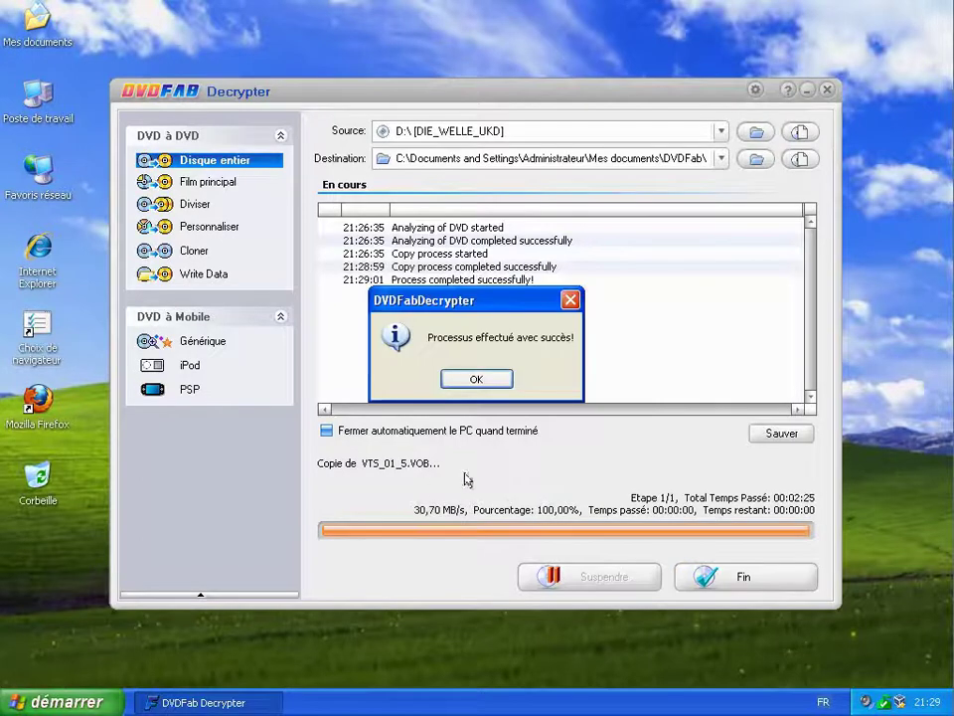
left_click(471, 382)
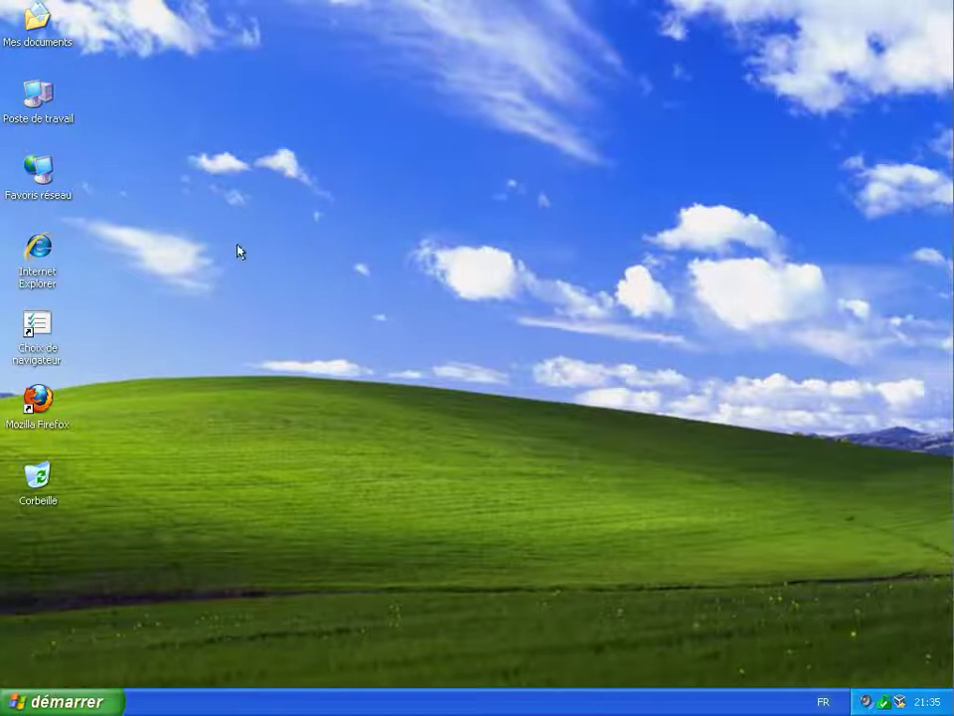
- Browse Mes documents to DVDFab\FullDisc\DIE_WELLE_UKD in a maximized window and examine the AUDIO_TS and VIDEO_TS folders
double_click(37, 21)
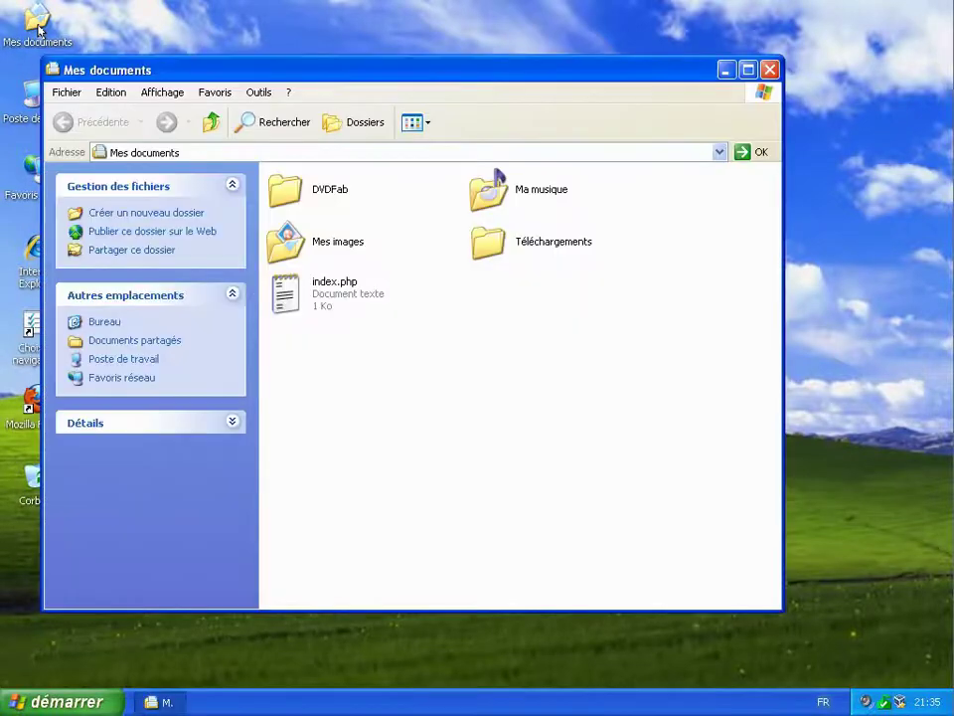
double_click(309, 190)
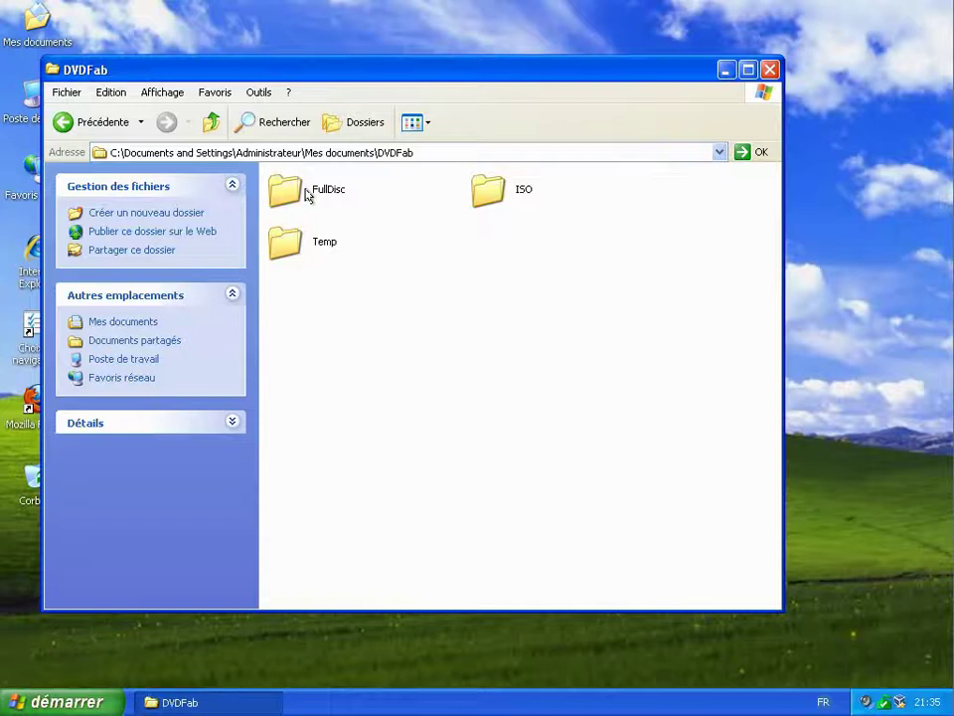
left_click(307, 194)
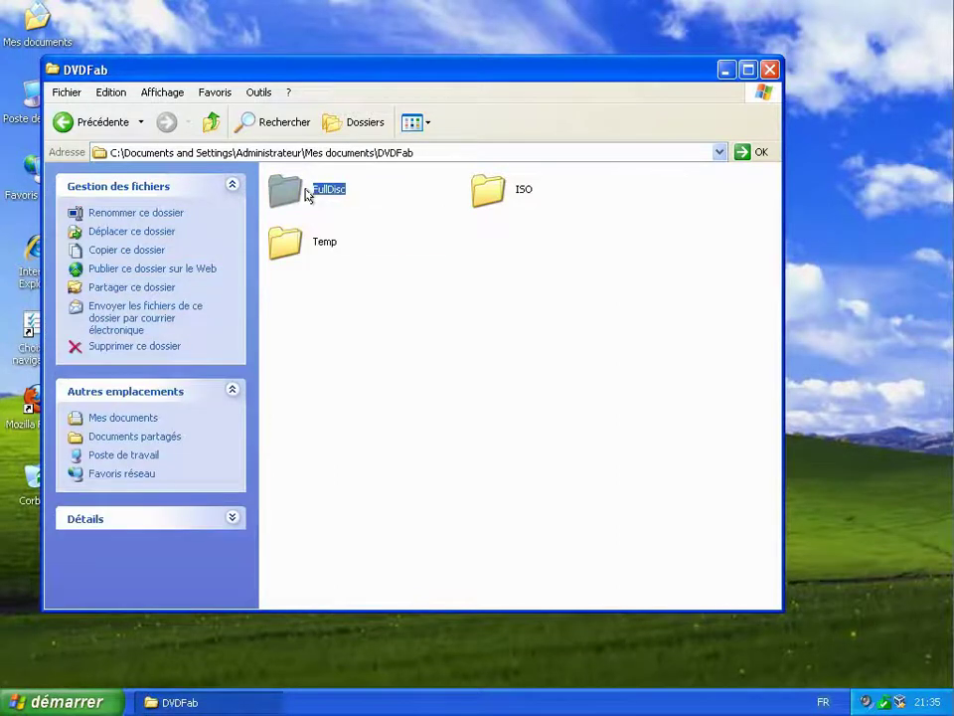
double_click(307, 194)
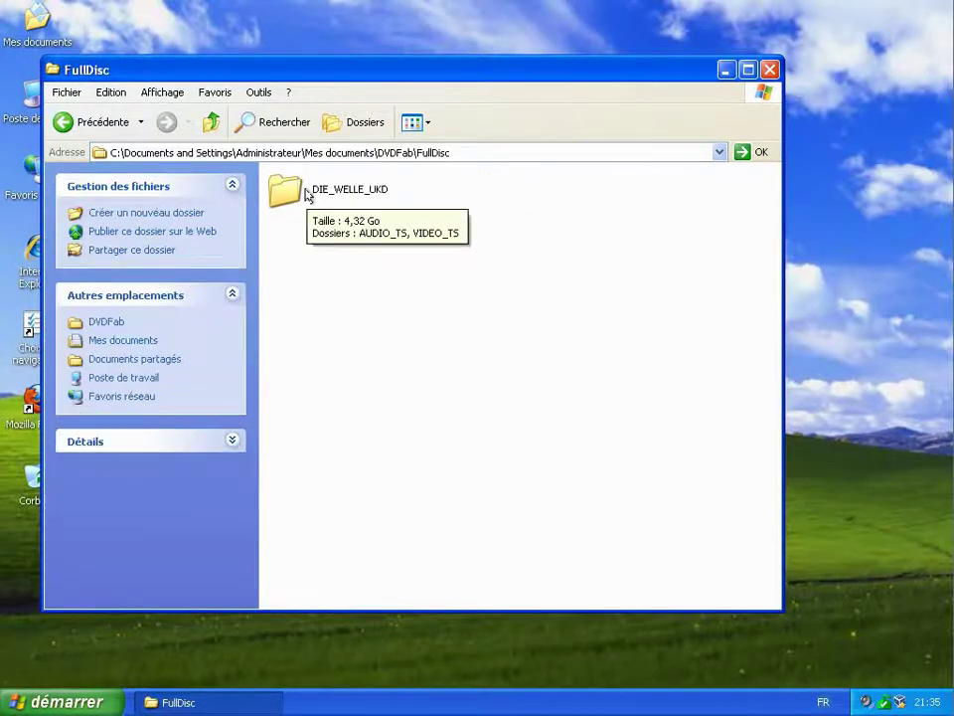
left_click(307, 193)
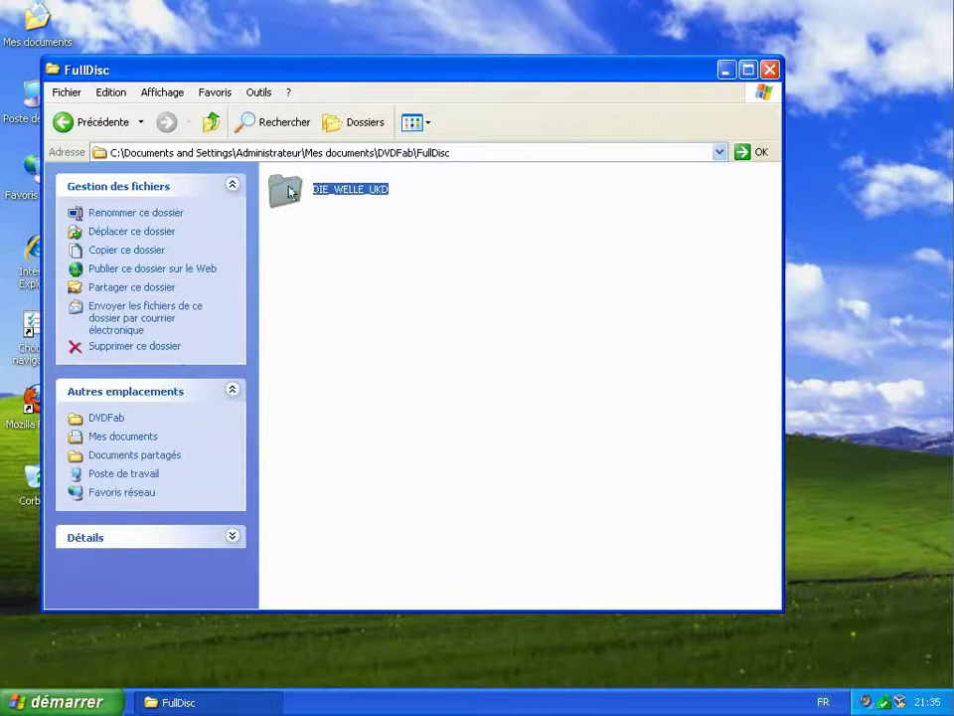
double_click(296, 198)
double_click(332, 72)
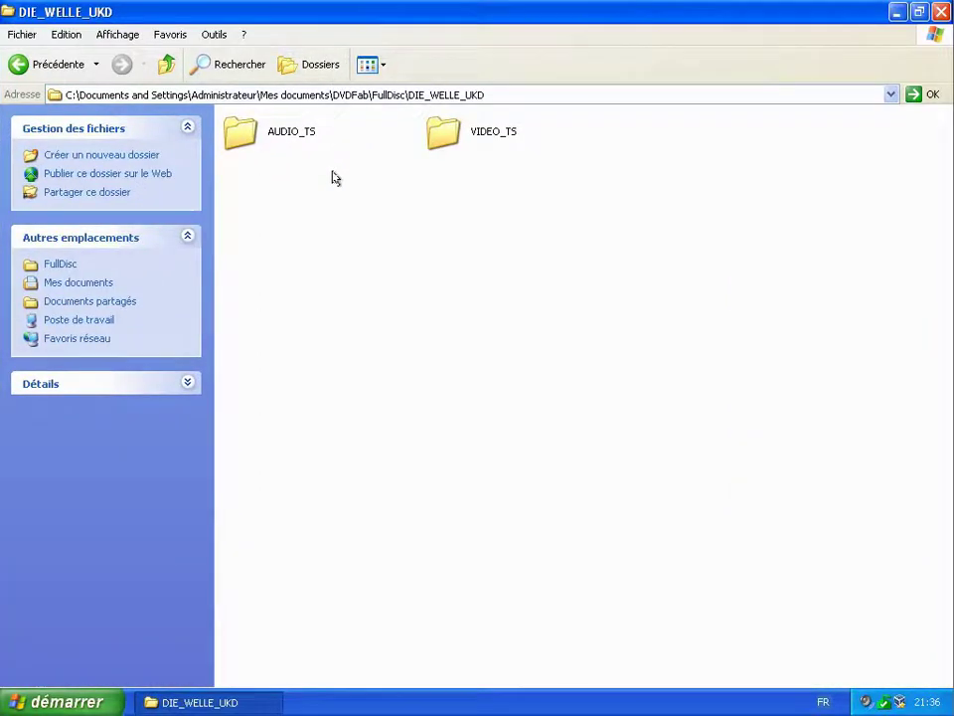
left_click(271, 135)
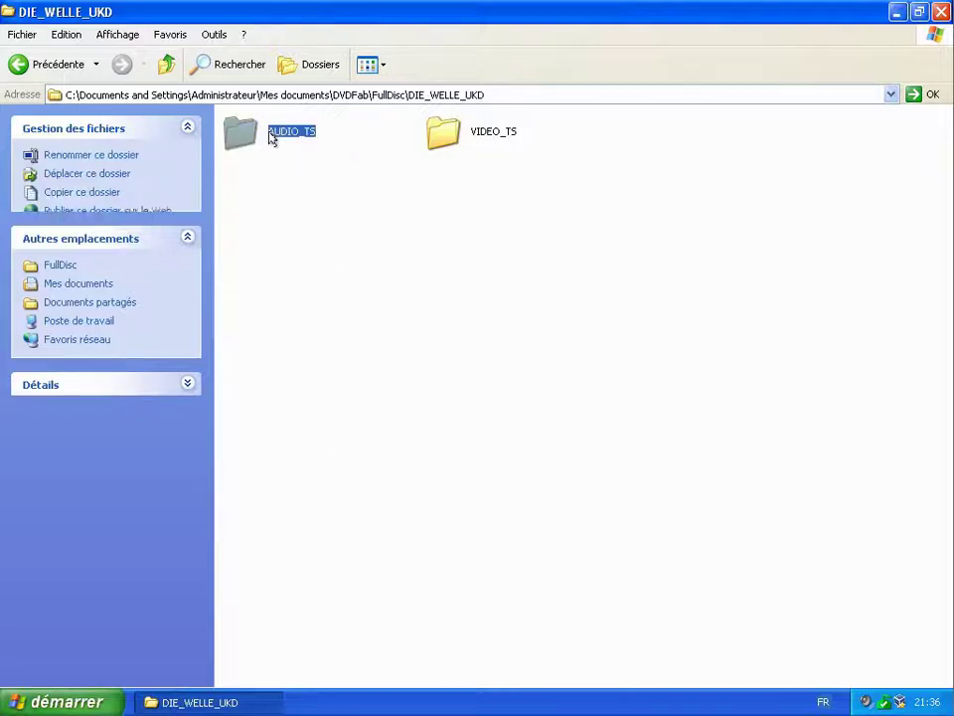
left_click(453, 141)
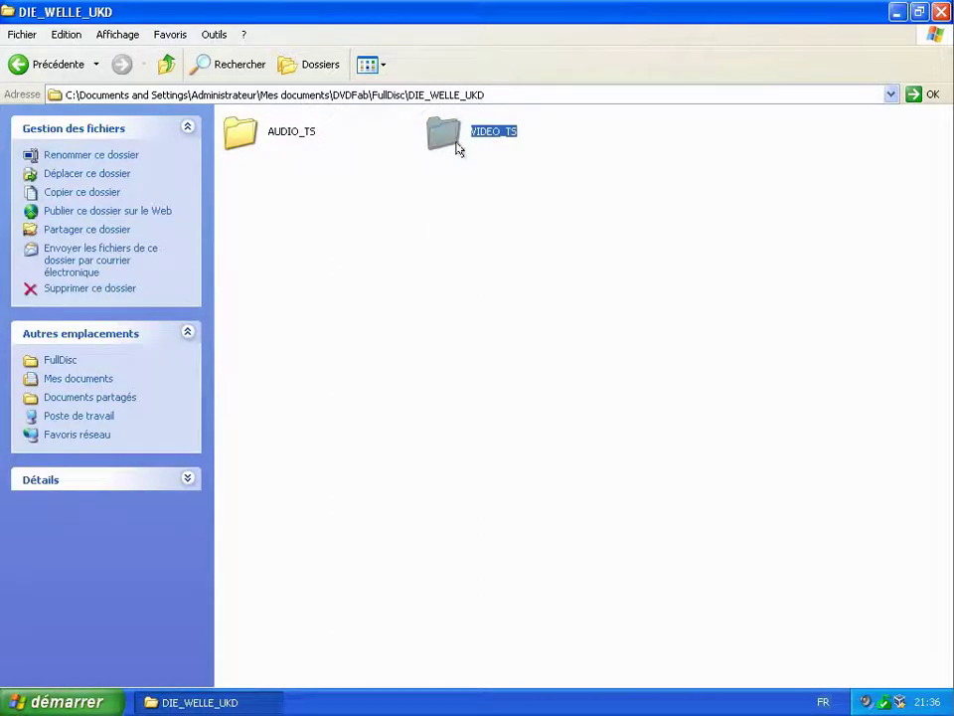
left_click(584, 286)
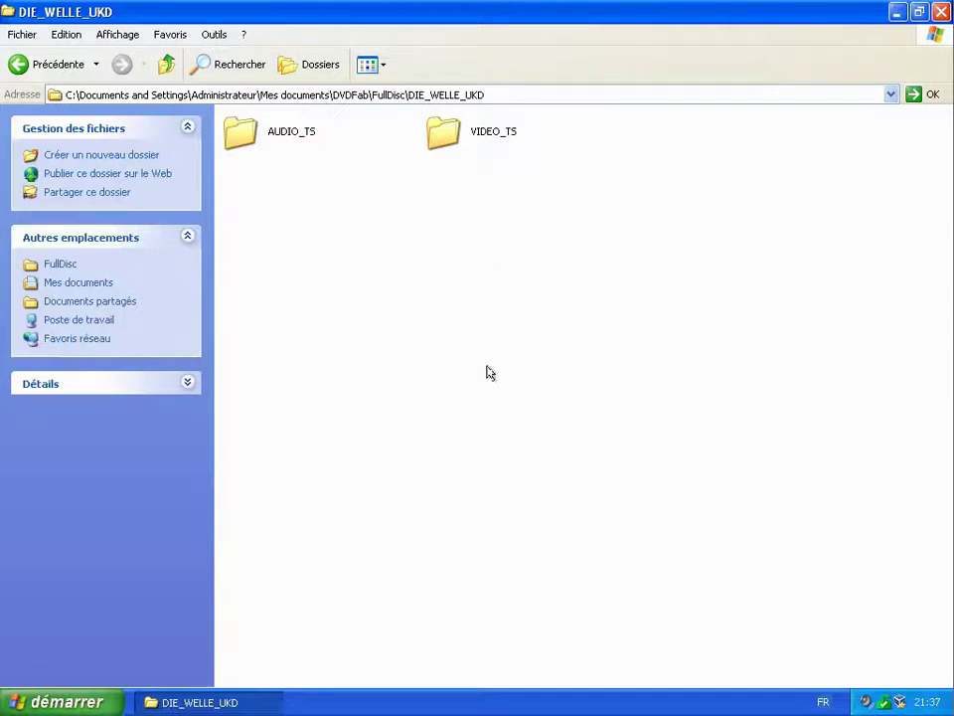
left_click(55, 703)
left_click(60, 326)
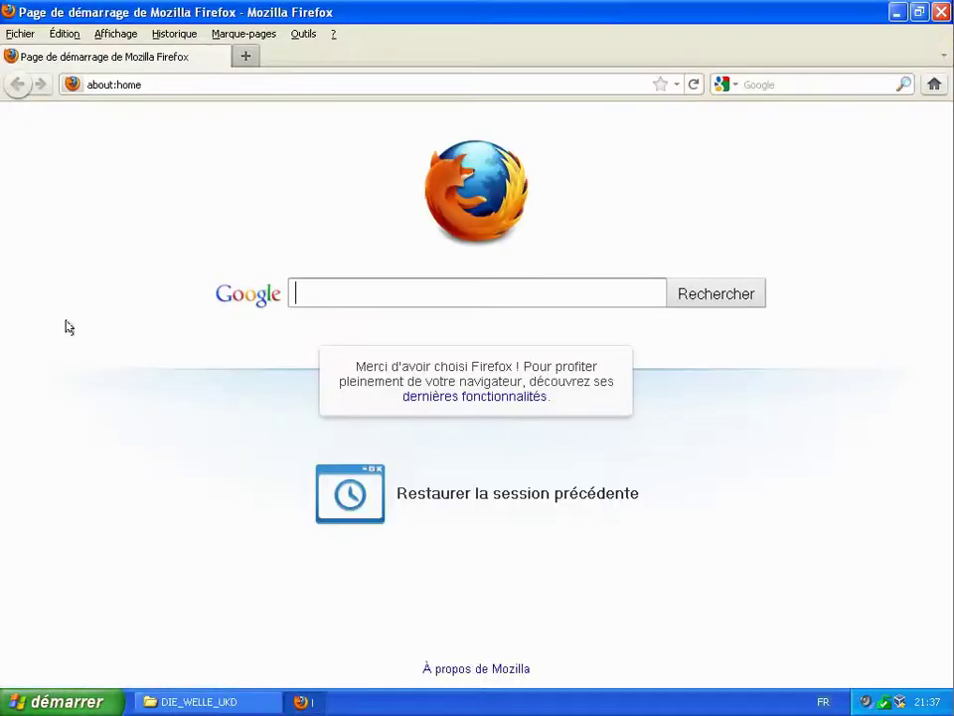
left_click(129, 87)
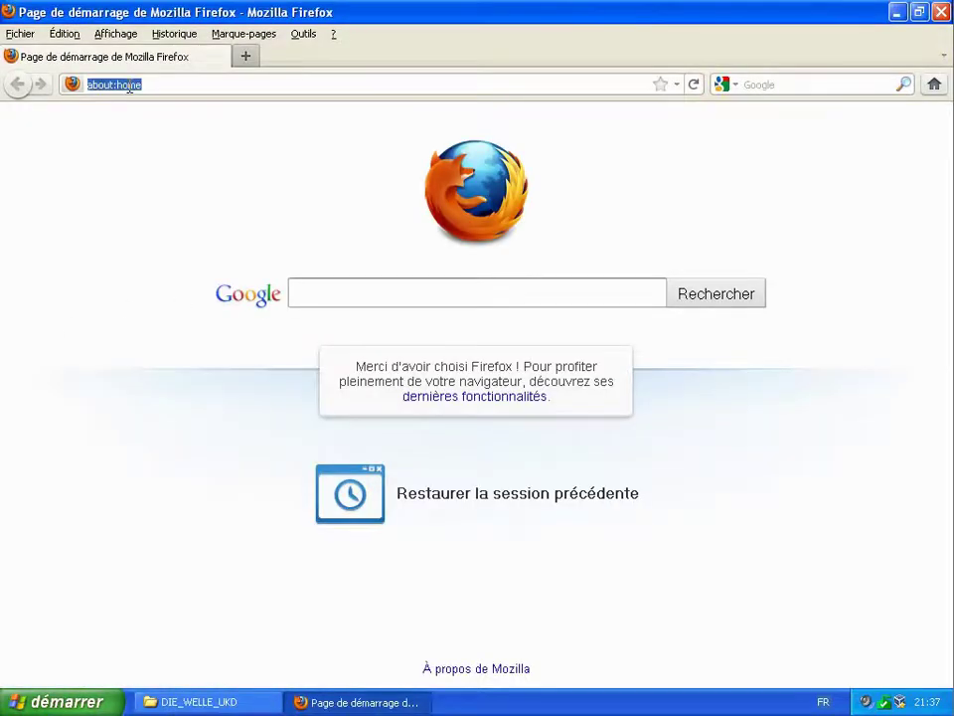
type("chdb")
key("Down")
key("Return")
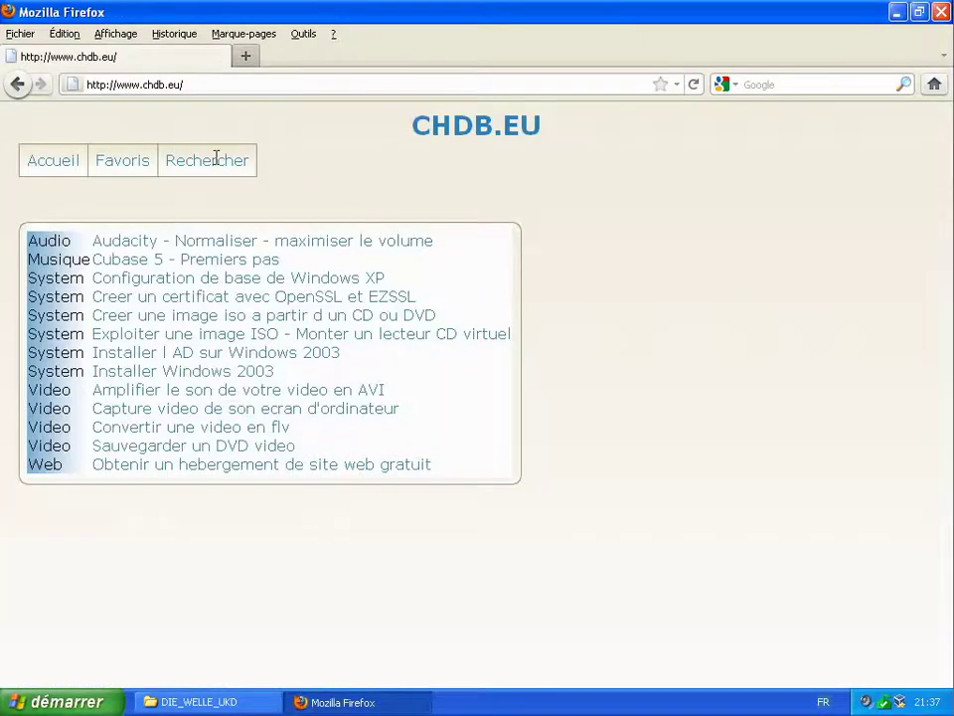
- Search the site for "iso dvd" and open the article "Creer une image iso a partir d un CD ou DVD"
left_click(215, 157)
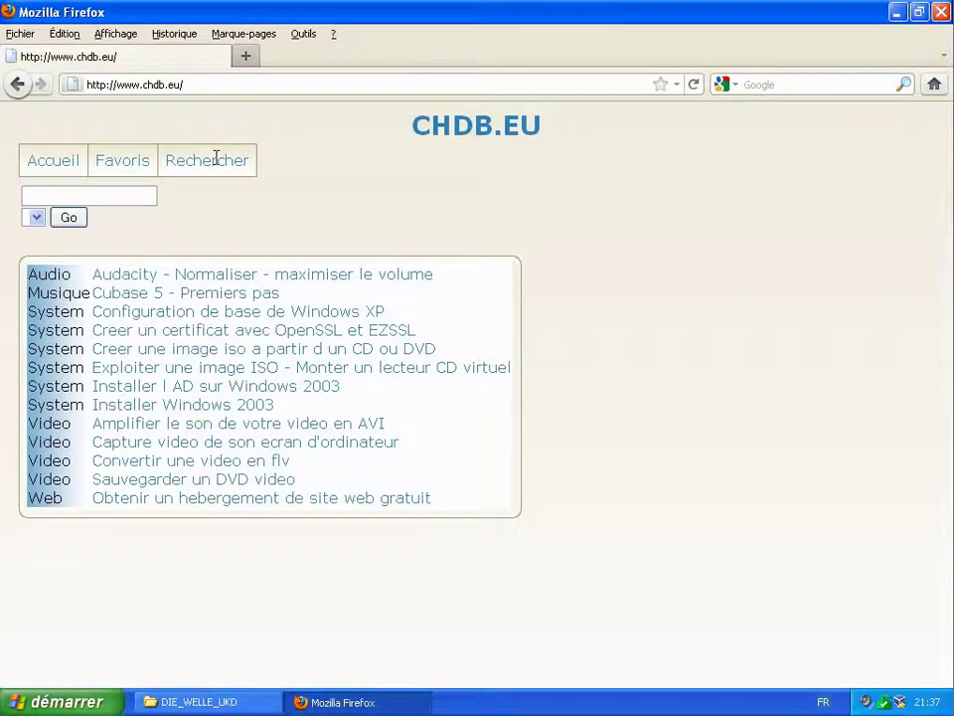
left_click(79, 194)
type("iso dvd")
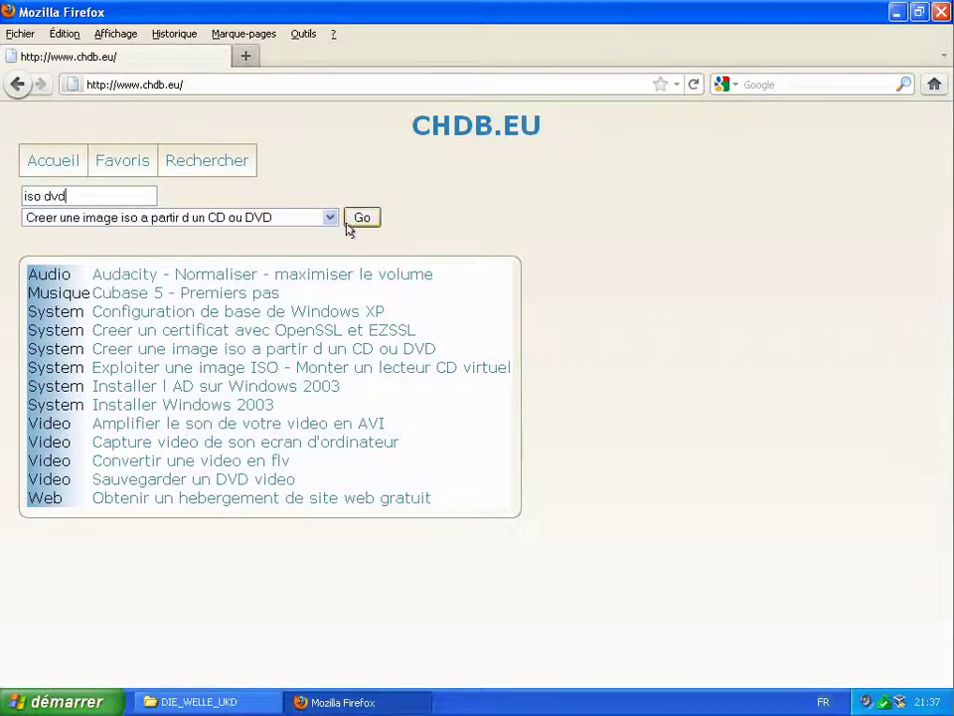
left_click(249, 219)
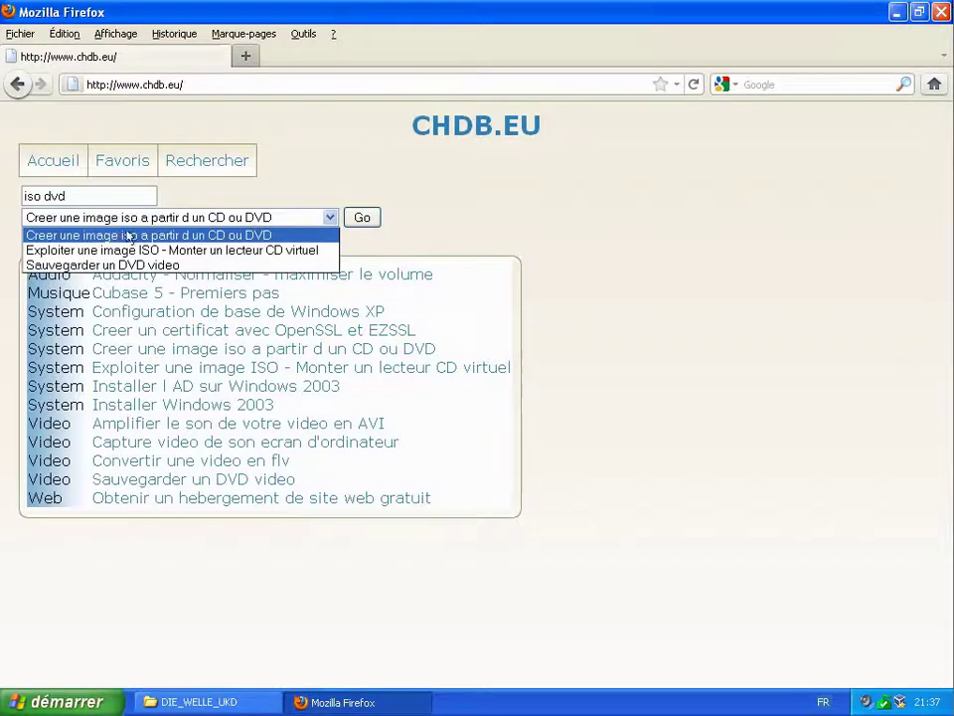
left_click(230, 237)
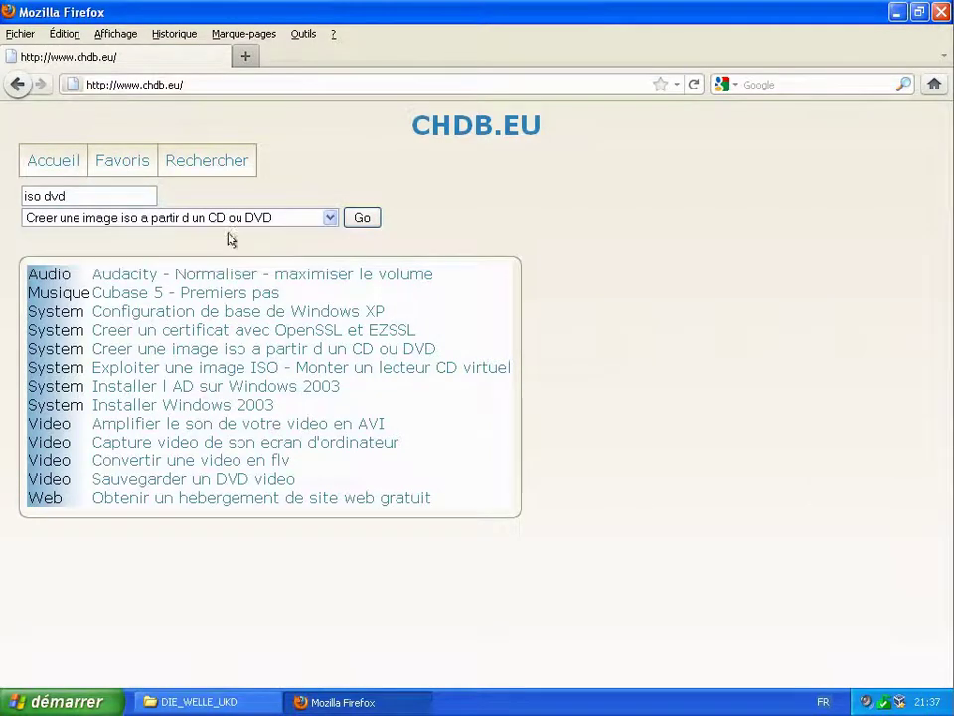
left_click(360, 218)
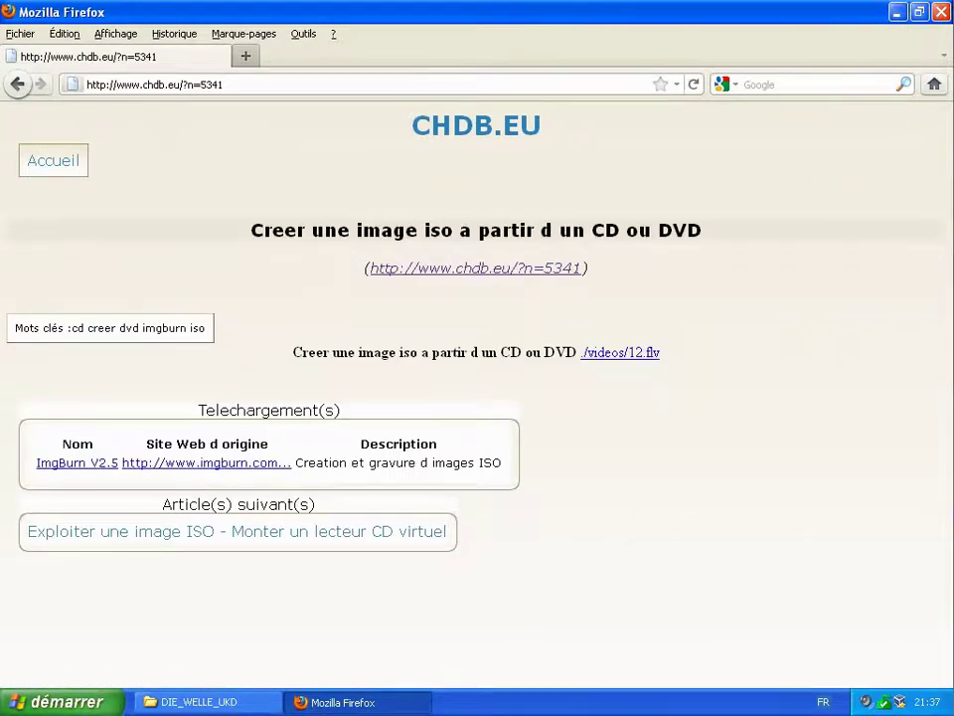
- Save the ImgBurn V2.5 download to the Téléchargements folder as ImgBurn2.5
right_click(74, 469)
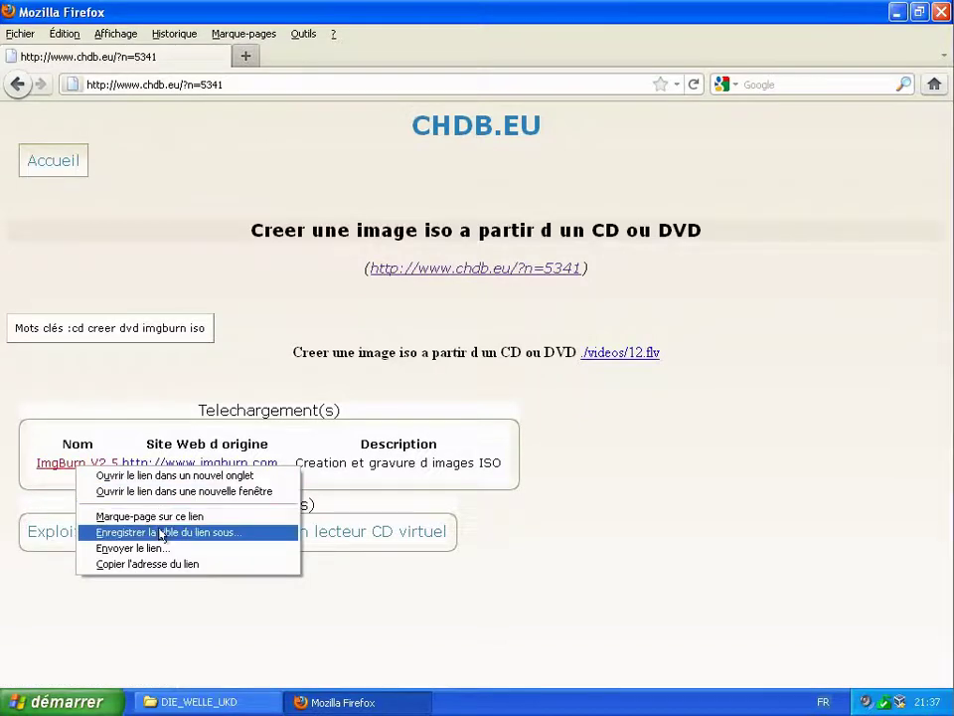
left_click(127, 531)
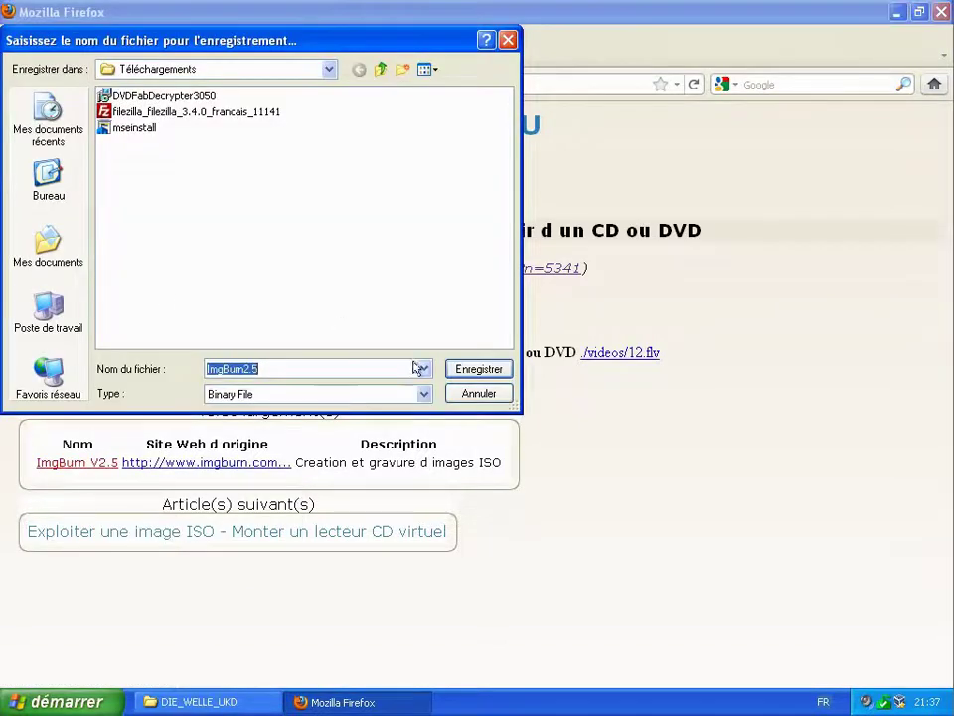
left_click(457, 370)
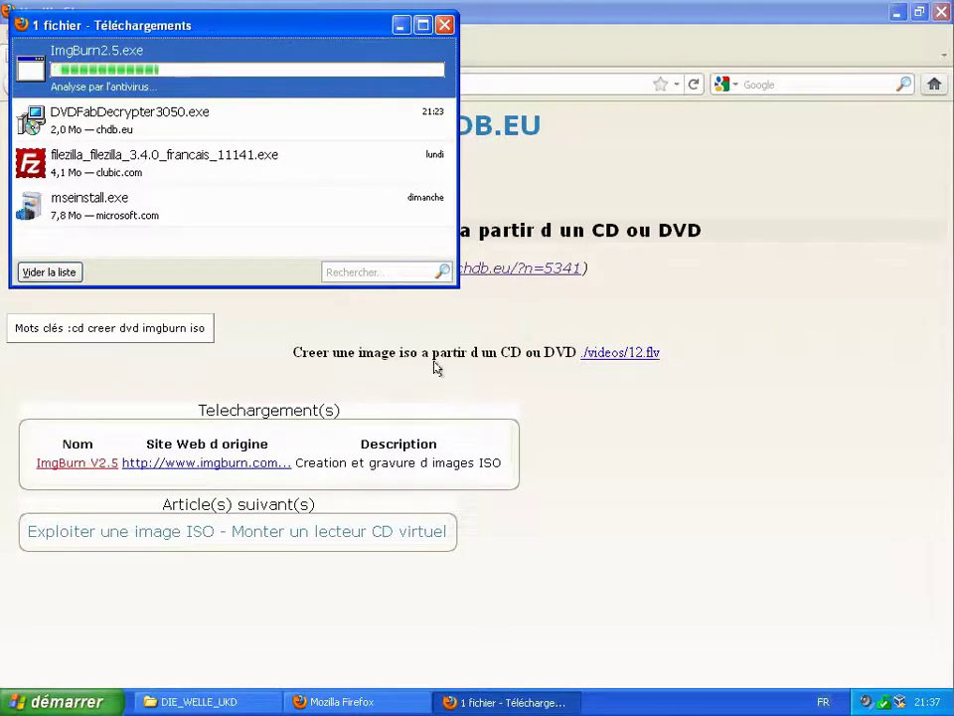
- Open the folder containing the downloaded ImgBurn2.5.exe and run the installer, accepting the security warning
right_click(142, 69)
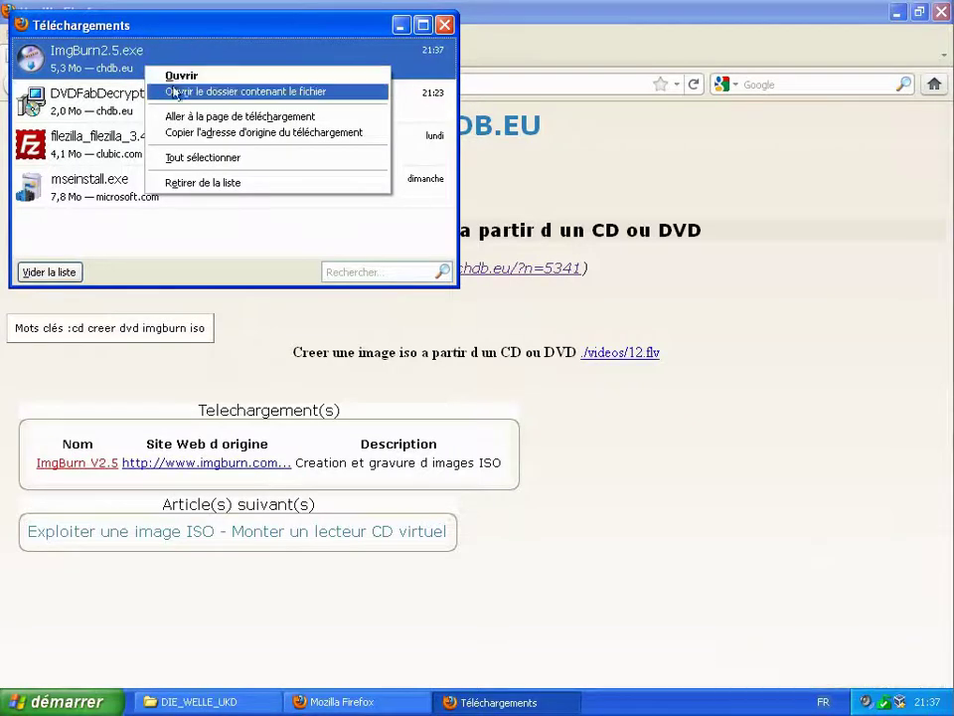
left_click(179, 91)
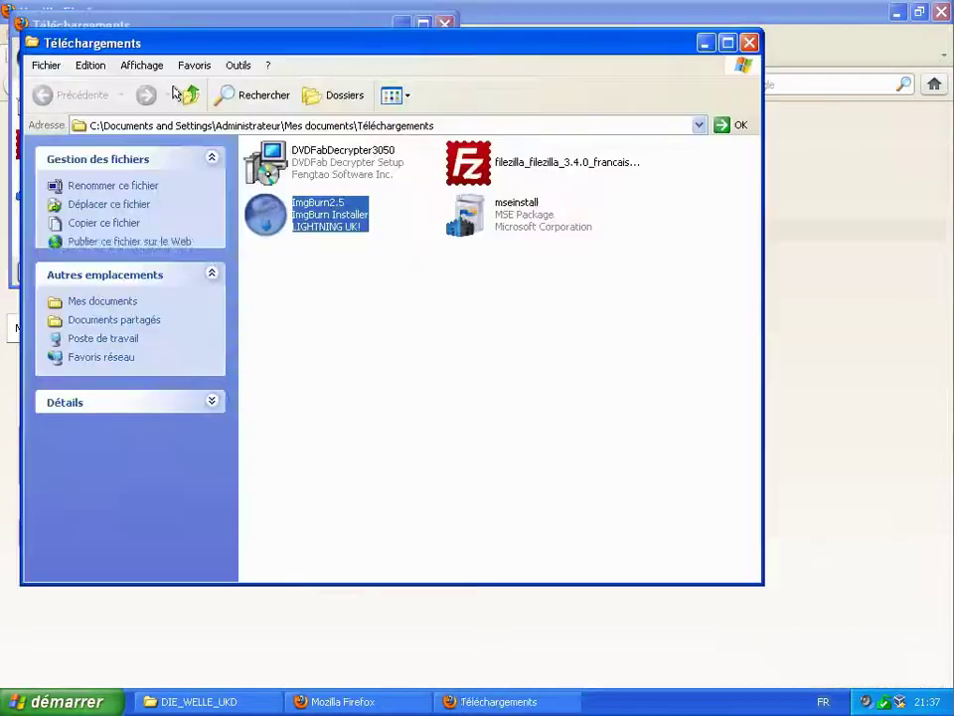
right_click(313, 219)
left_click(346, 225)
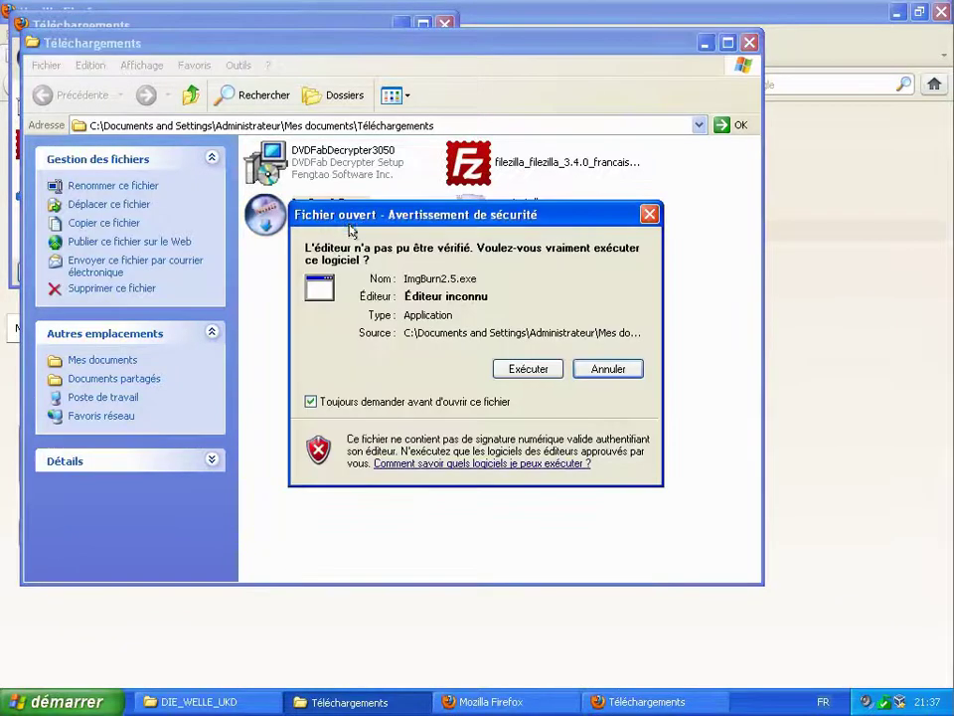
left_click(516, 369)
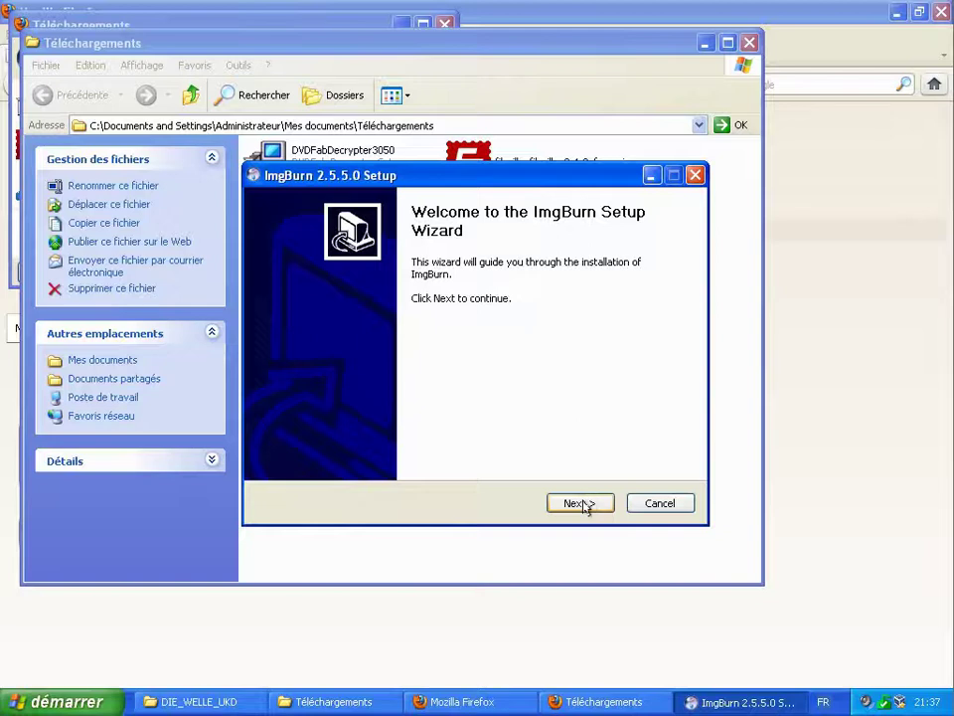
- Accept the ImgBurn licence and keep the Full install type, the C:\Program Files\ImgBurn destination and the ImgBurn Start Menu folder
left_click(585, 505)
left_click(271, 459)
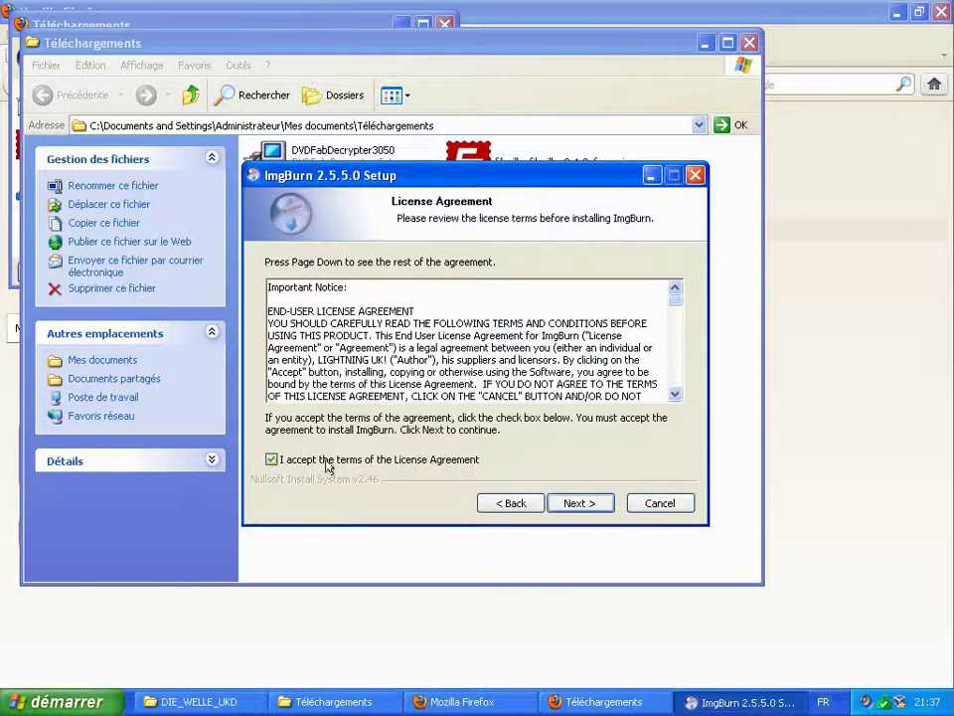
left_click(568, 504)
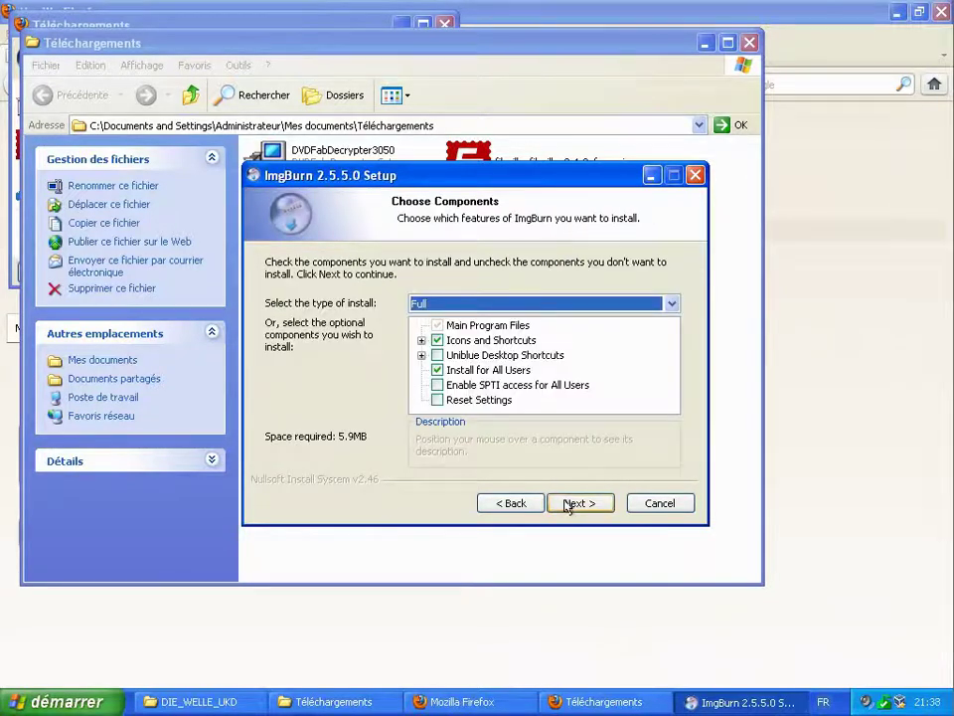
left_click(586, 510)
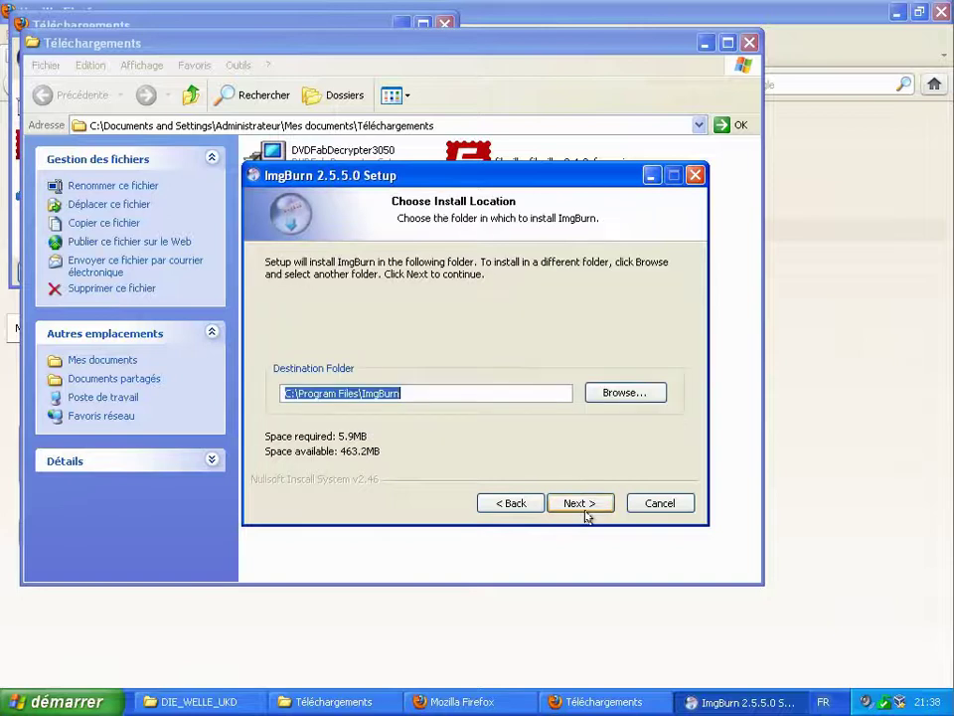
left_click(581, 504)
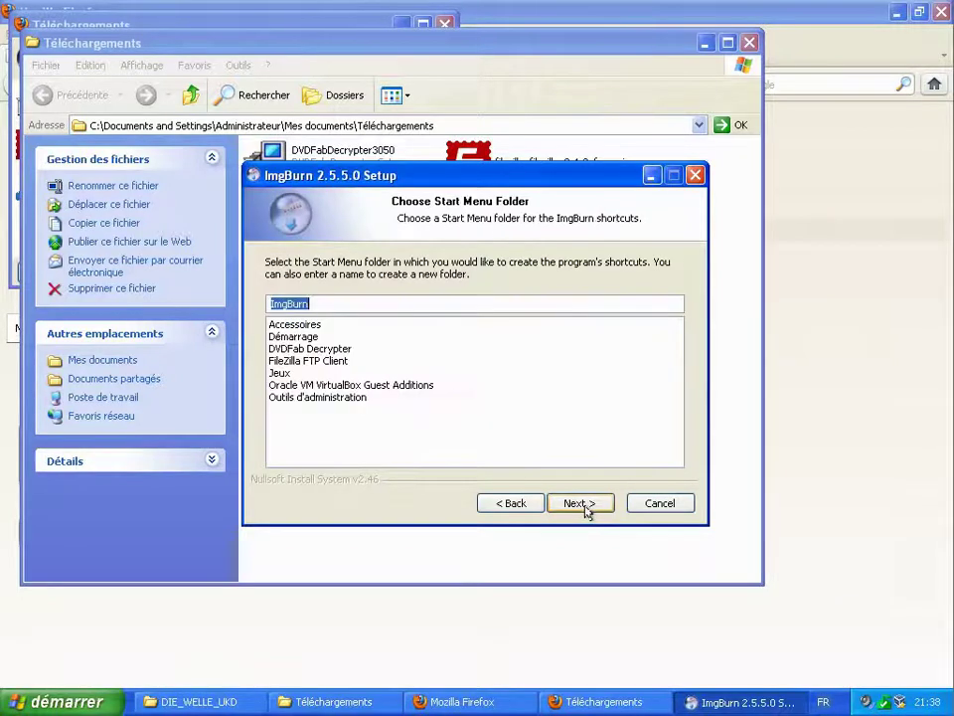
left_click(582, 504)
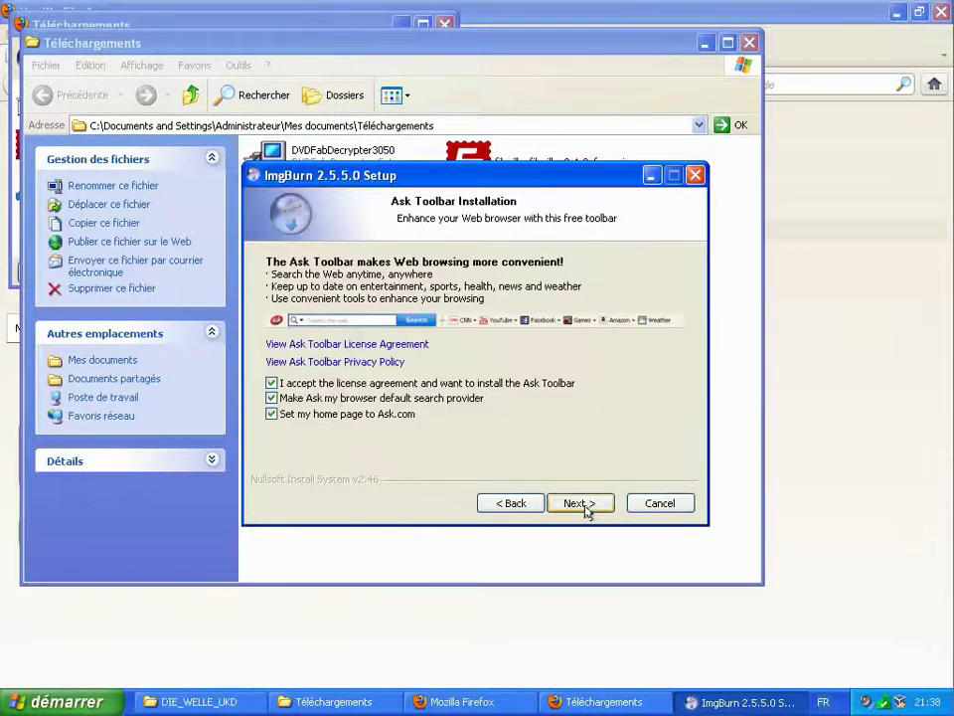
- Install ImgBurn without the Ask Toolbar and decline periodic checks for newer versions
left_click(271, 383)
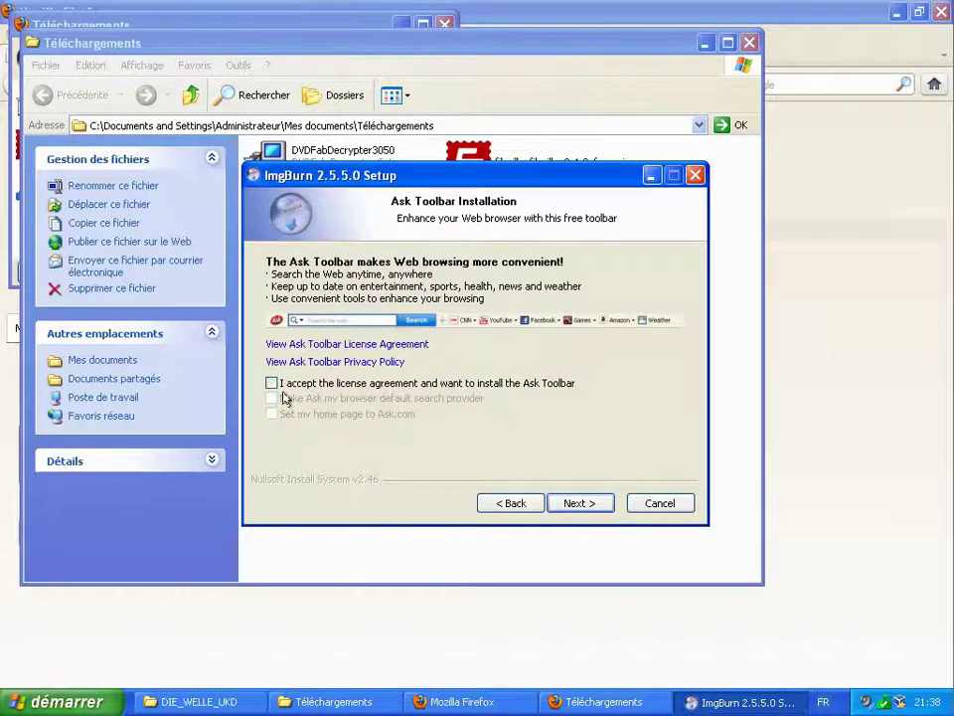
left_click(573, 501)
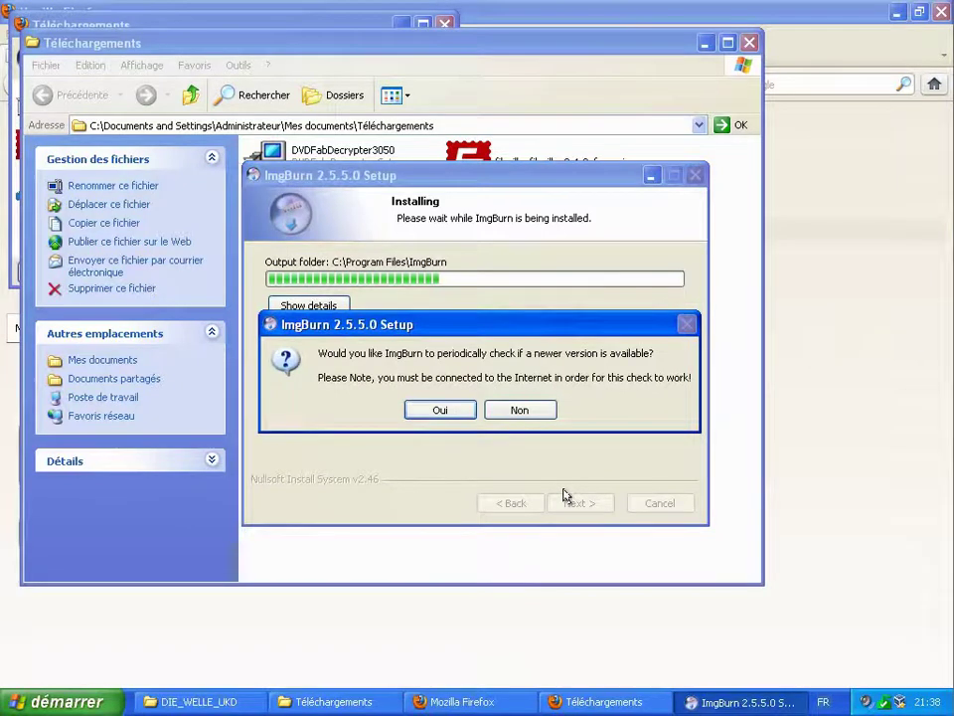
left_click(520, 409)
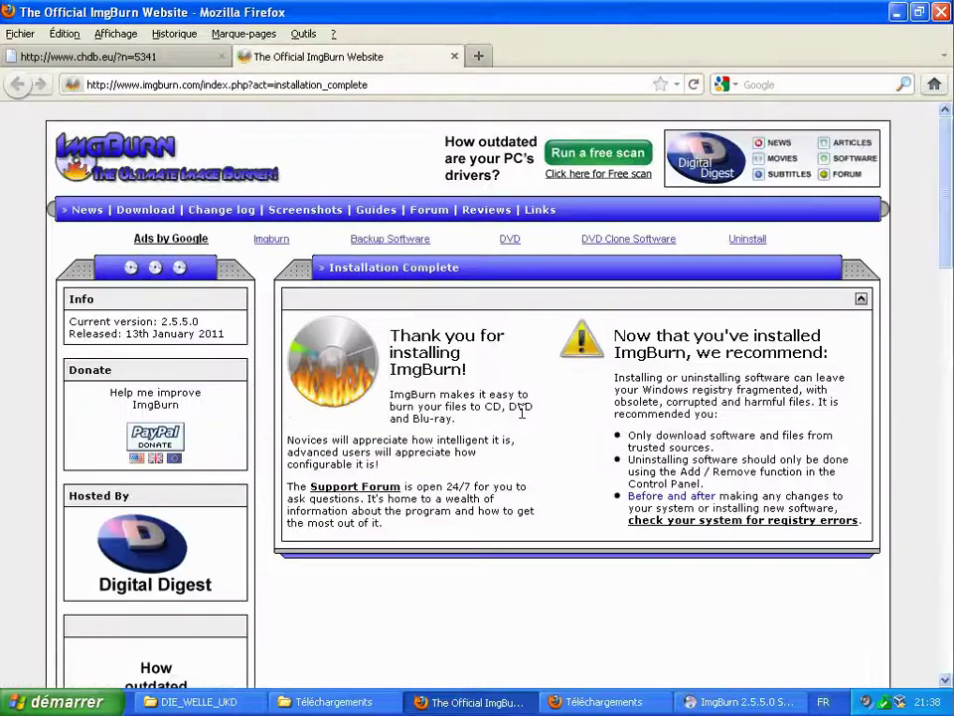
- Close the ImgBurn website and the browser windows, and finish the setup without running ImgBurn
left_click(452, 58)
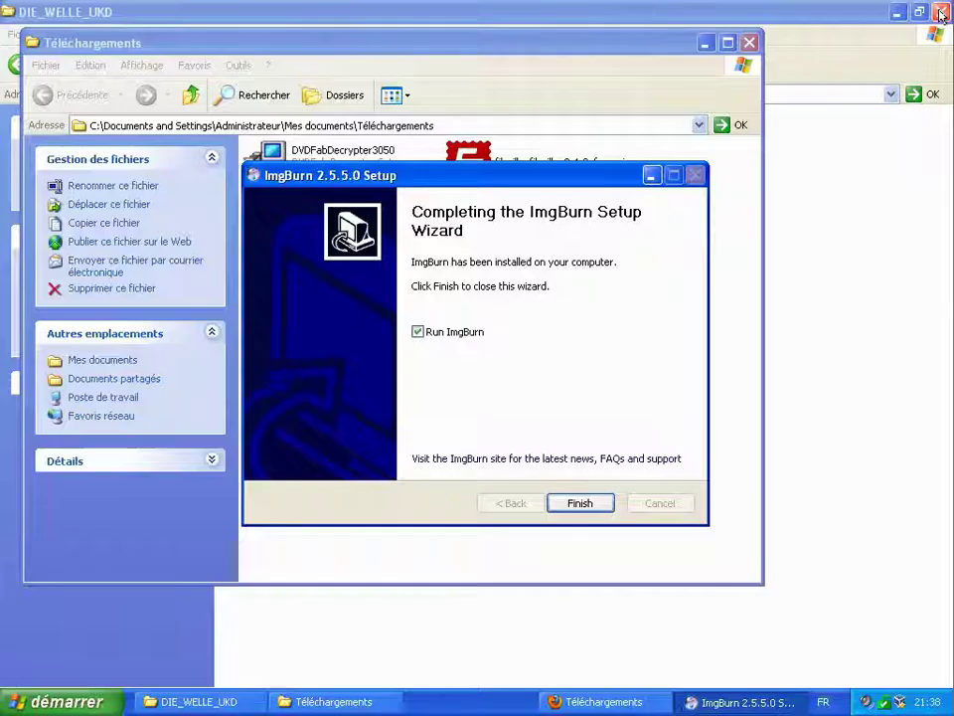
left_click(941, 12)
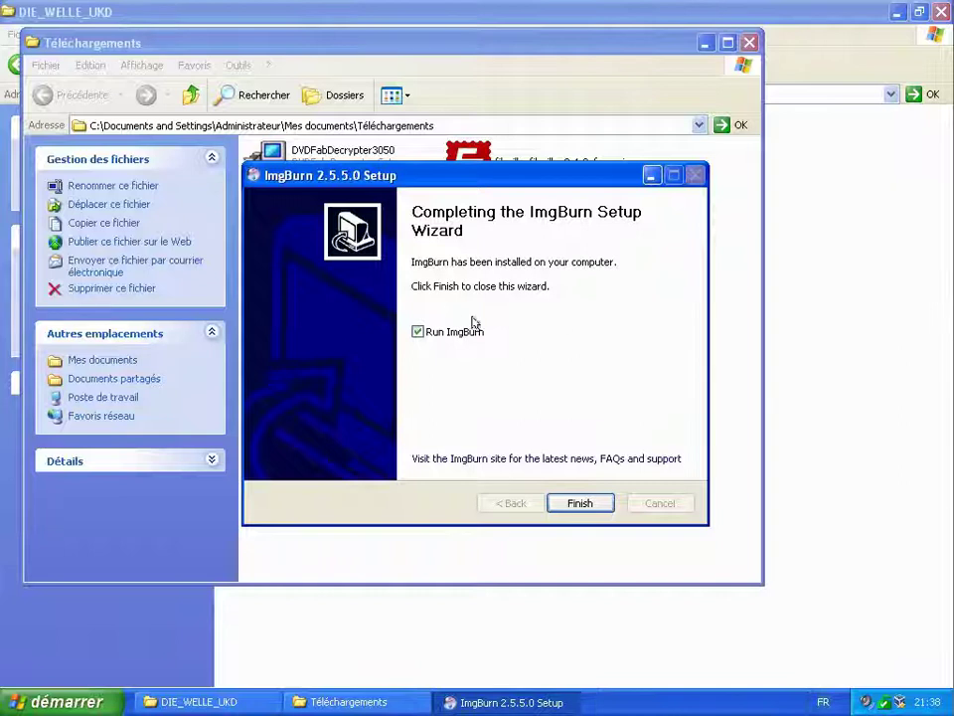
left_click(417, 331)
left_click(580, 503)
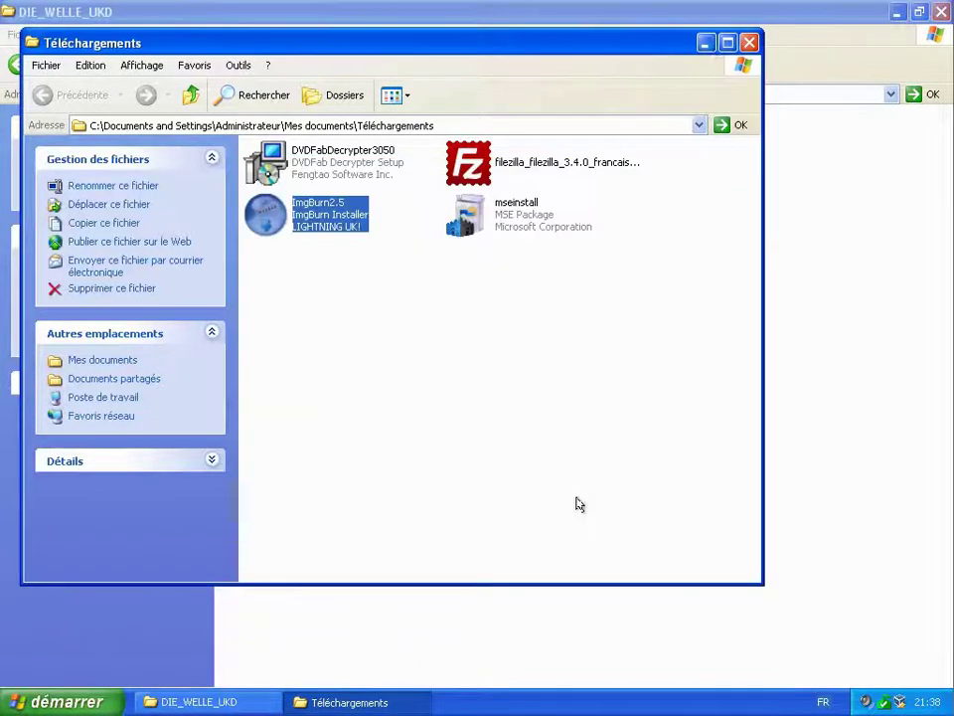
- Close the Téléchargements and DIE_WELLE_UKD folder windows and launch ImgBurn
left_click(748, 42)
left_click(940, 12)
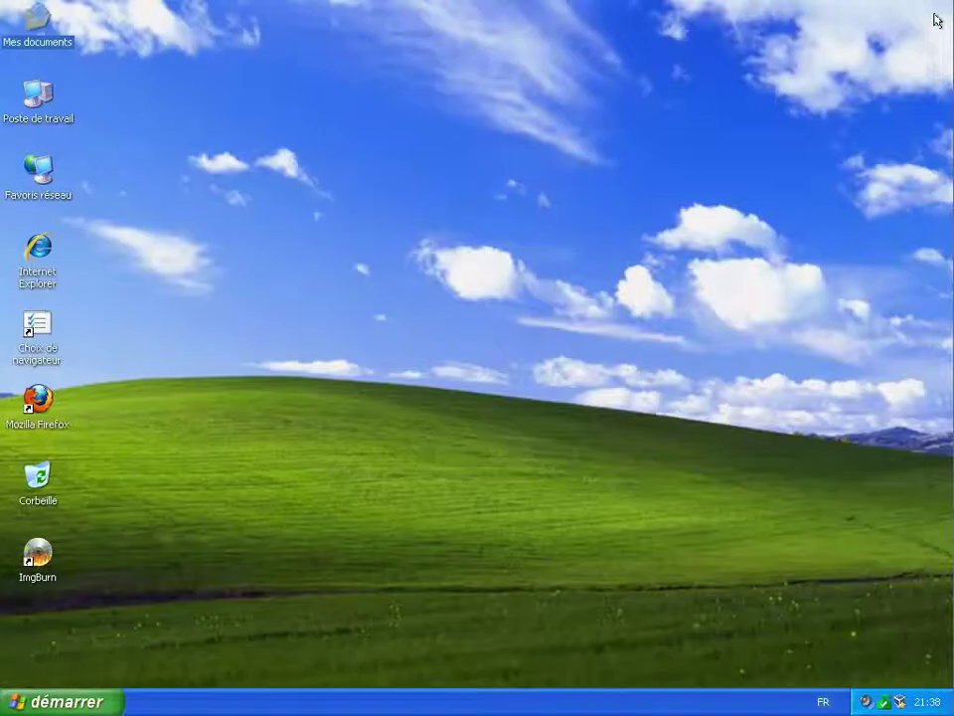
left_click(86, 698)
mouse_move(79, 642)
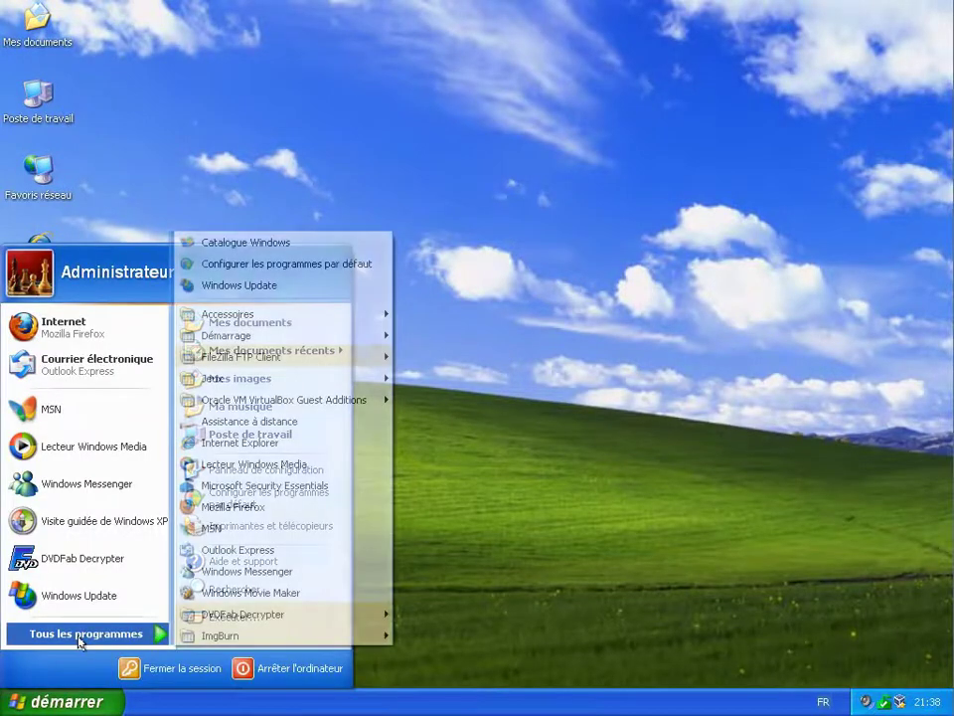
mouse_move(204, 637)
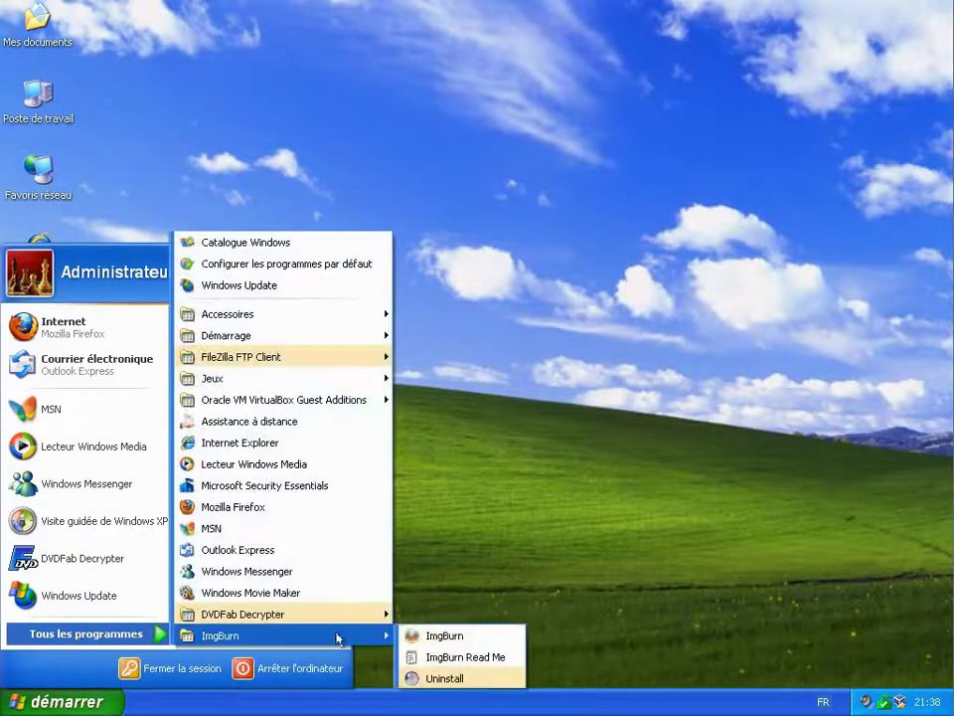
left_click(418, 634)
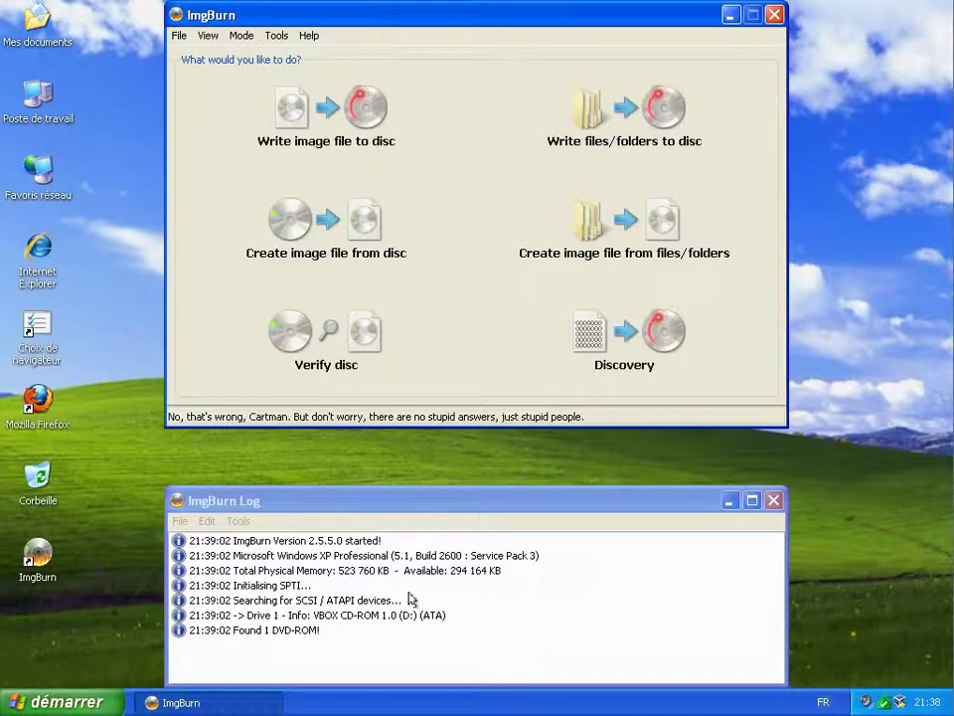
- Choose to create an image file from files/folders and add the DVDFab\FullDisc\DIE_WELLE_UKD folder as the source
left_click(686, 253)
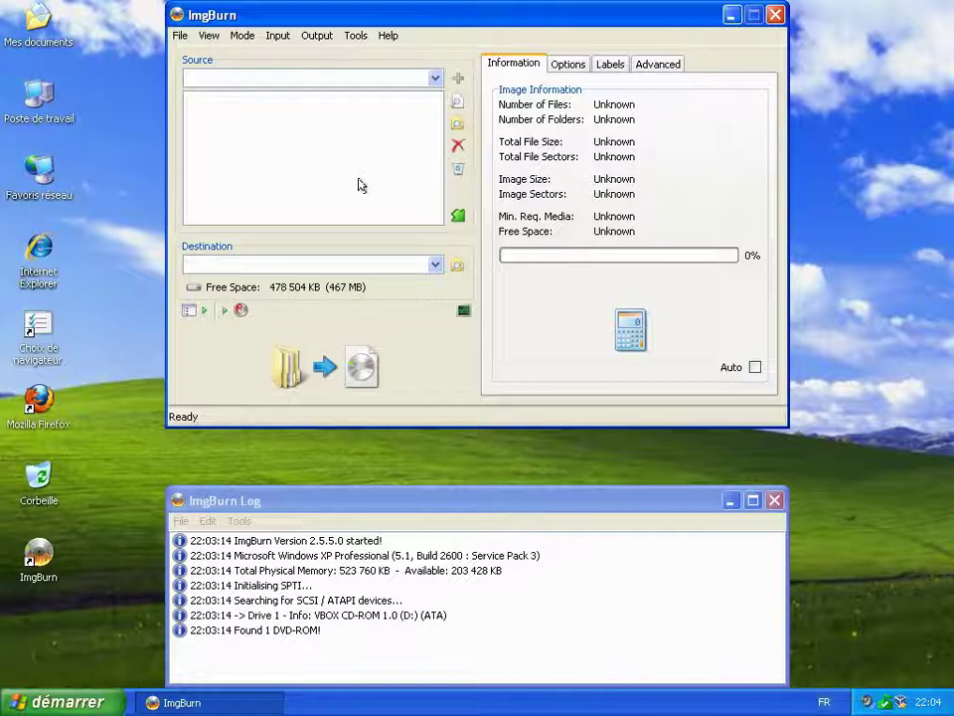
left_click(456, 126)
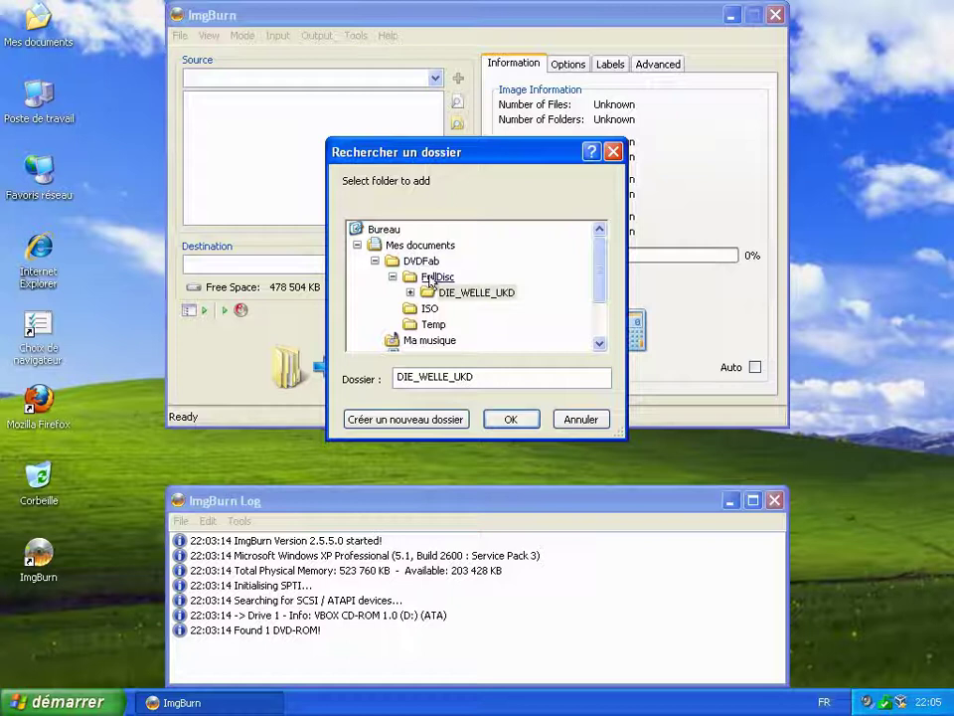
double_click(473, 292)
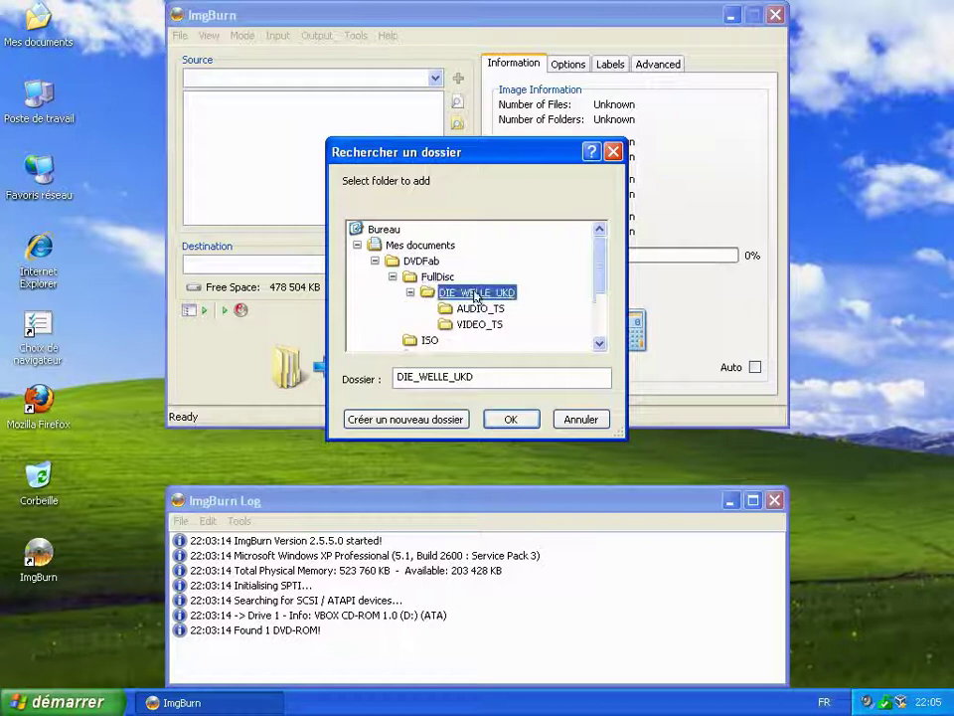
left_click(507, 419)
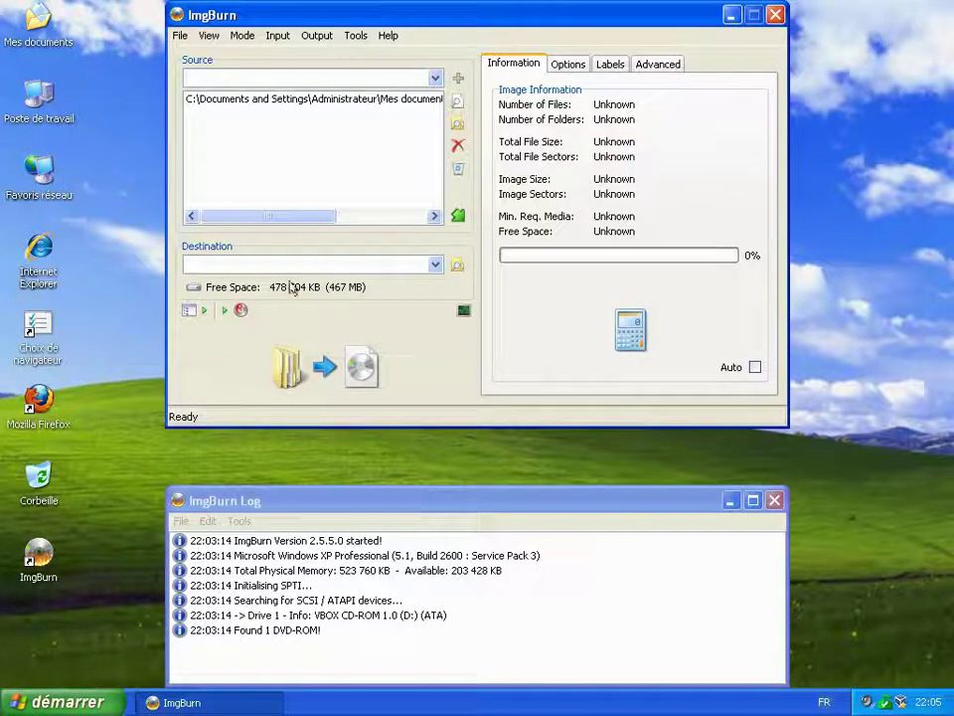
- Set the image destination to the Data (E:) drive with the file name DIE_WELLE_UKD in ISO format
left_click(454, 269)
left_click(408, 153)
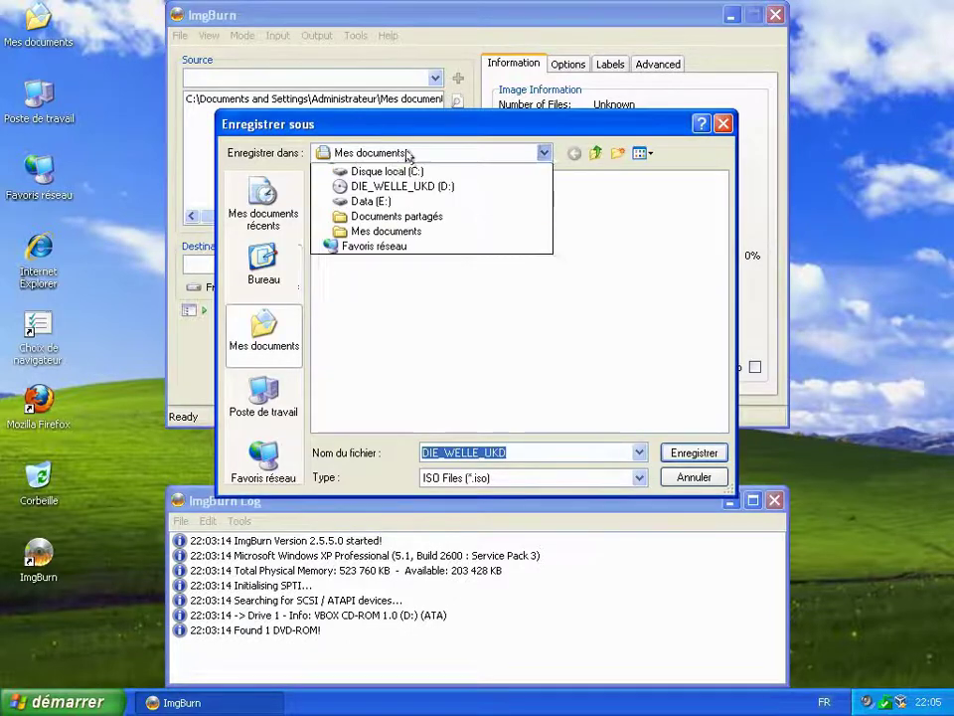
left_click(373, 261)
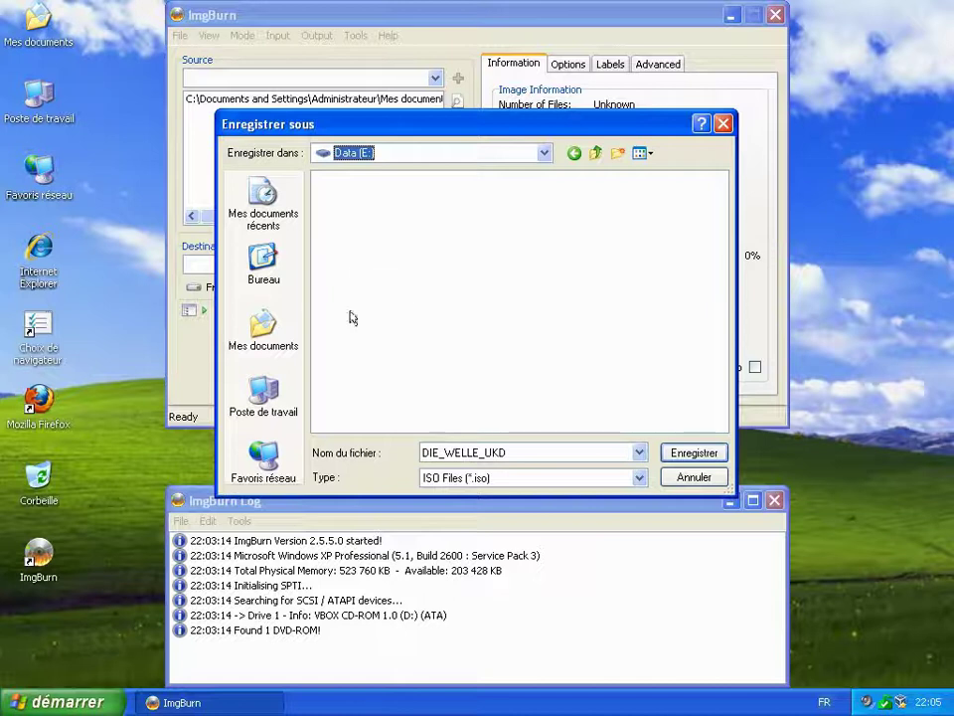
left_click(674, 453)
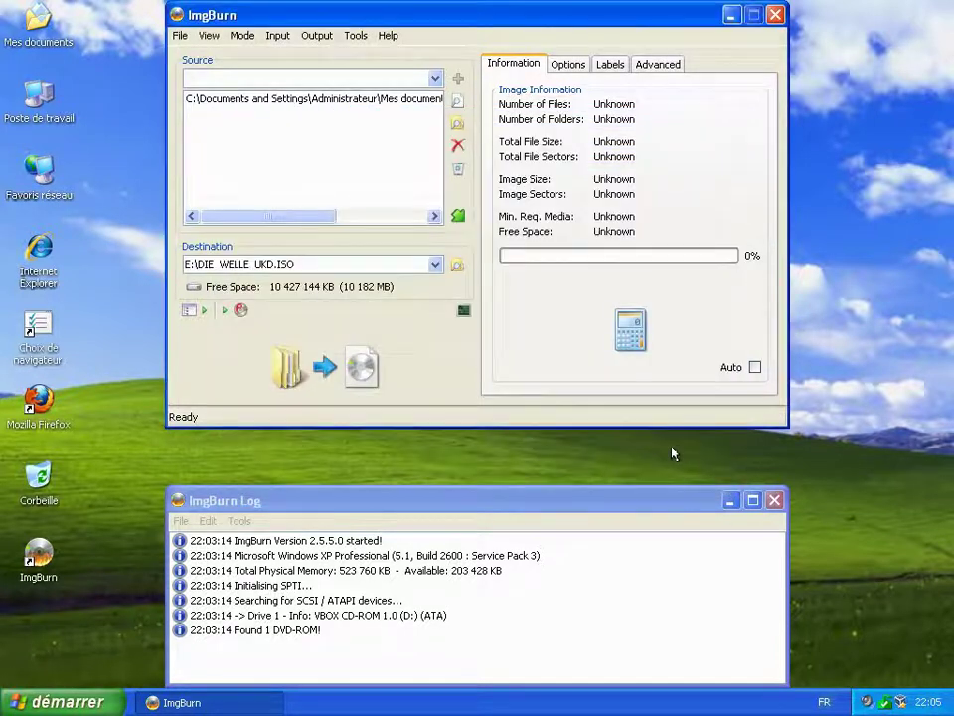
- Build the ISO image with the suggested volume label DIE_WELLE_UKD, accepting the image summary and dismissing the completion notice
left_click(320, 368)
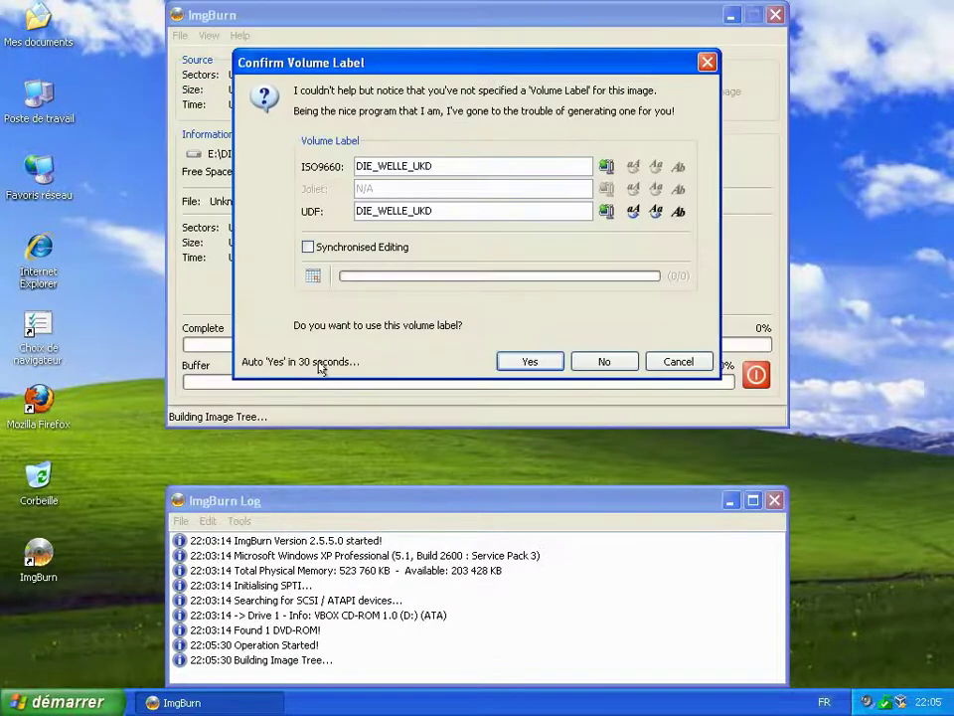
left_click(528, 362)
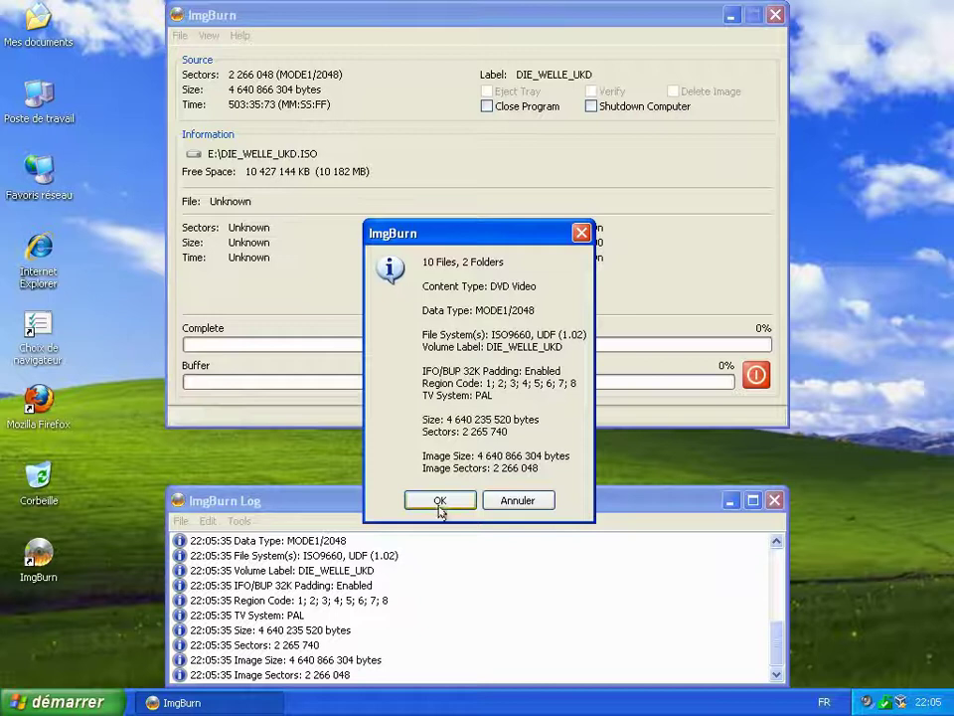
left_click(440, 501)
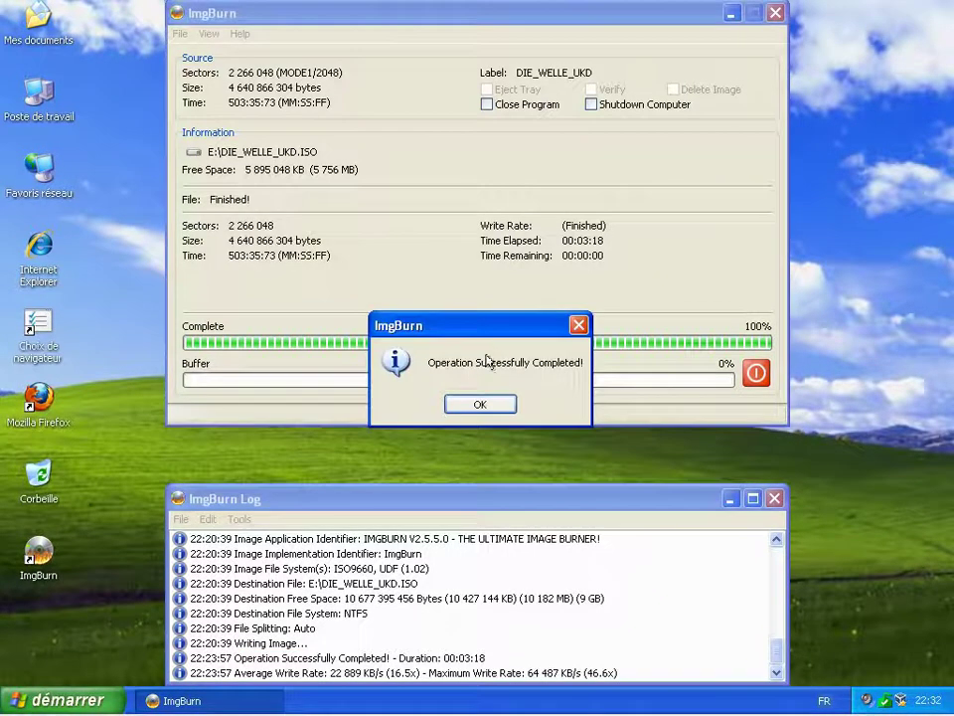
left_click(496, 405)
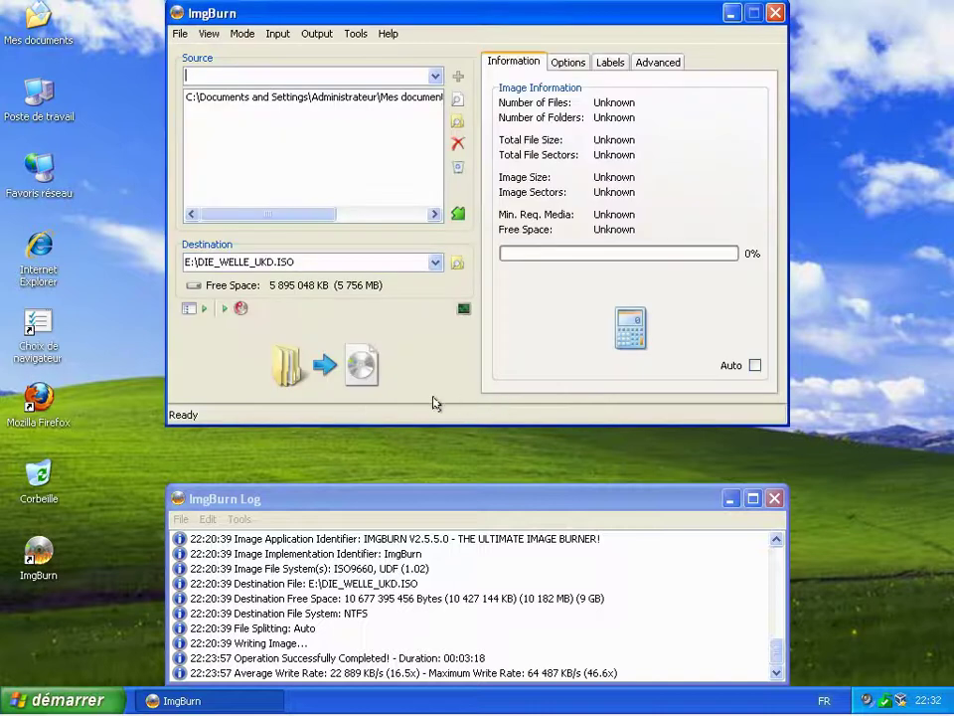
- Switch to Poste de travail, open the Data (E:) drive holding the new ISO file and maximize its window
left_click(38, 90)
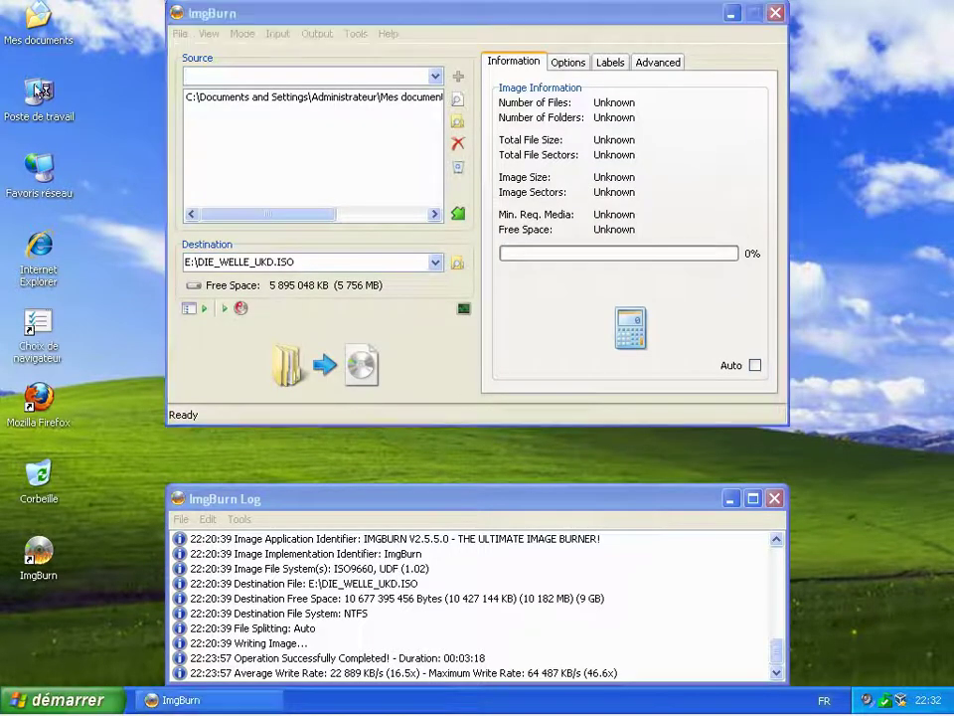
double_click(38, 90)
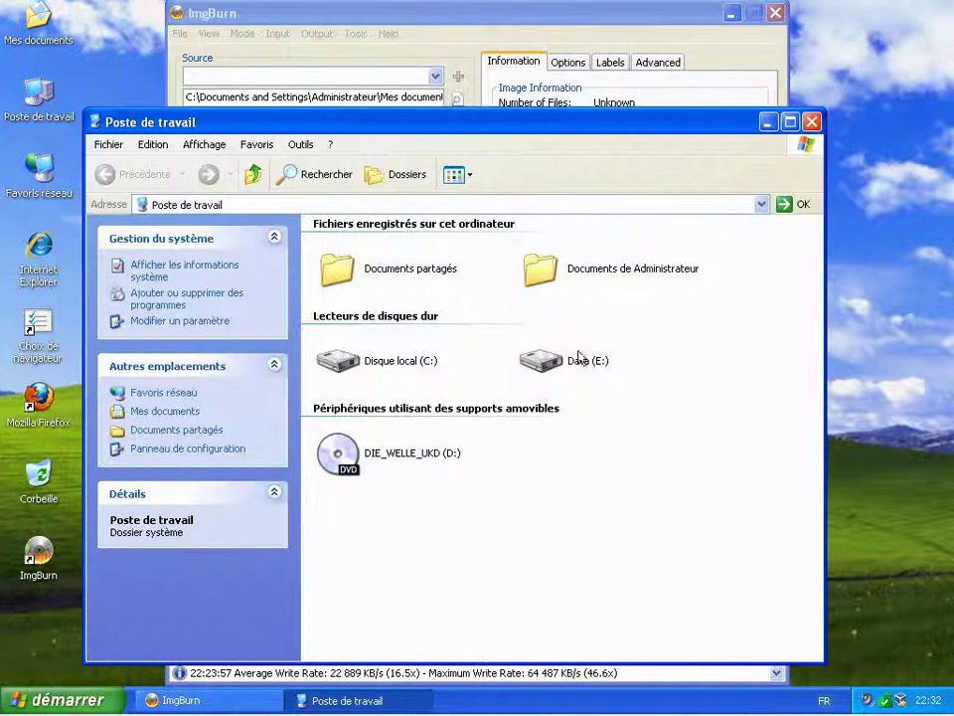
double_click(580, 358)
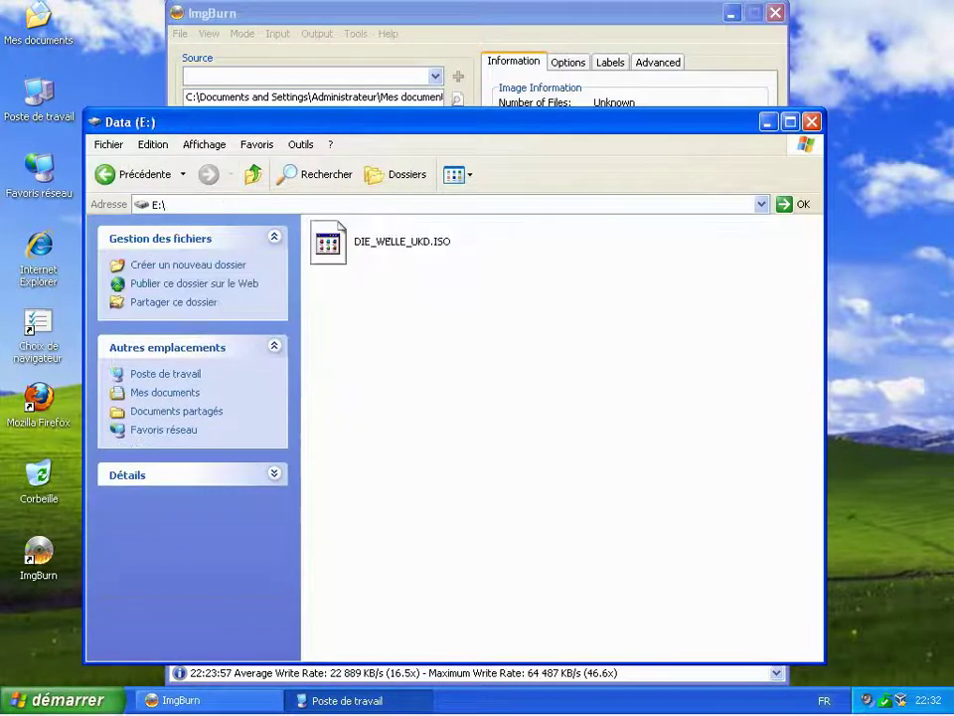
double_click(418, 123)
left_click(244, 130)
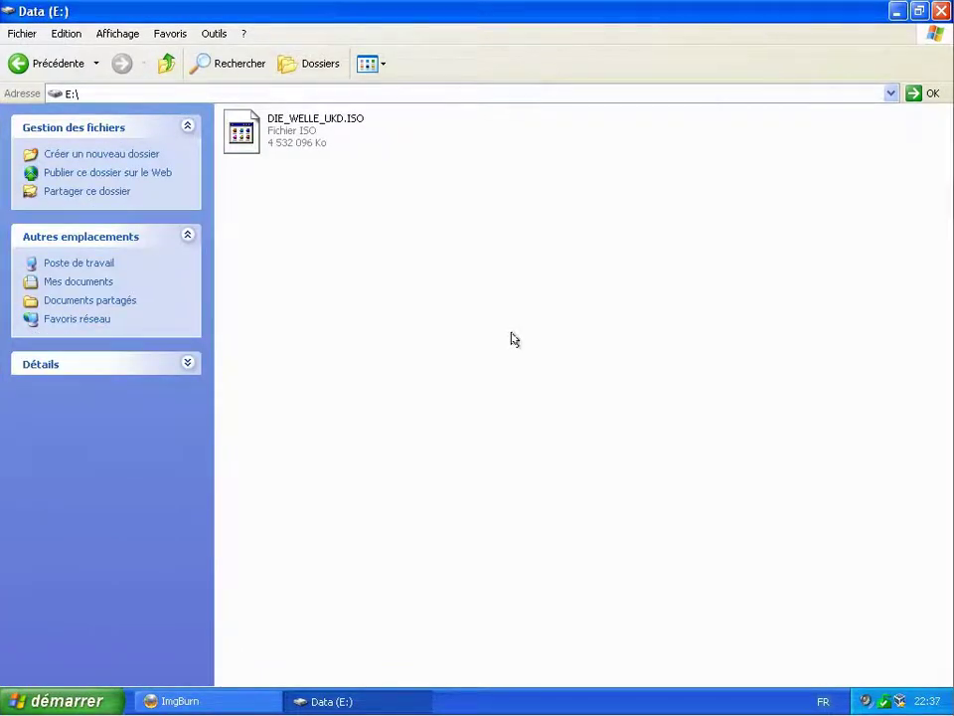
- Open DIE_WELLE_UKD.ISO with VLC media player, keeping it as the program always used for this file type, and maximize the player
left_click(297, 135)
right_click(298, 135)
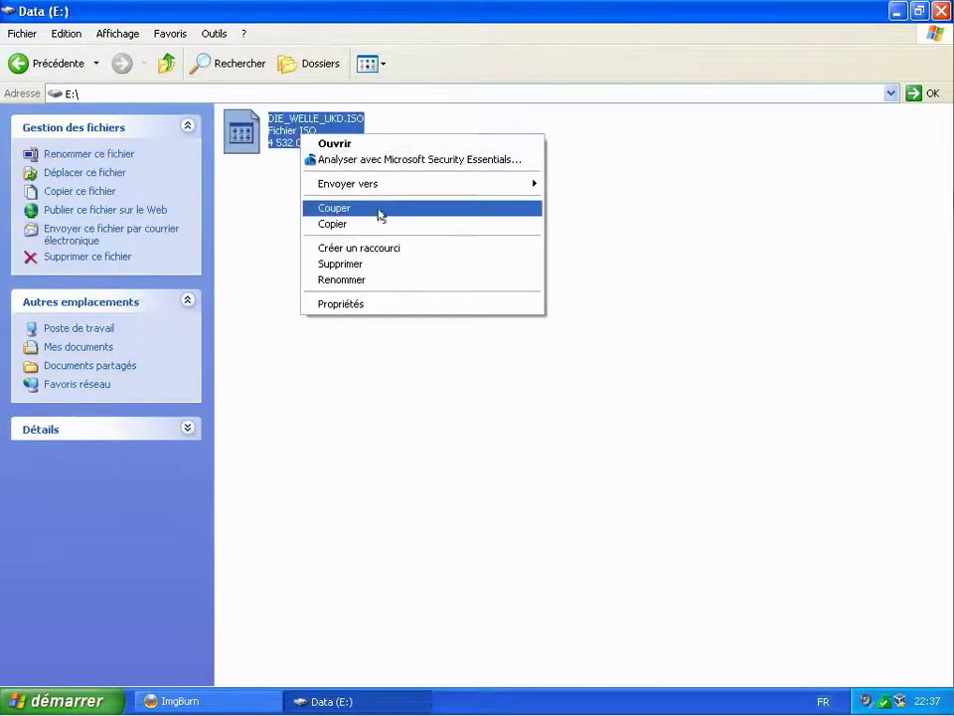
left_click(383, 145)
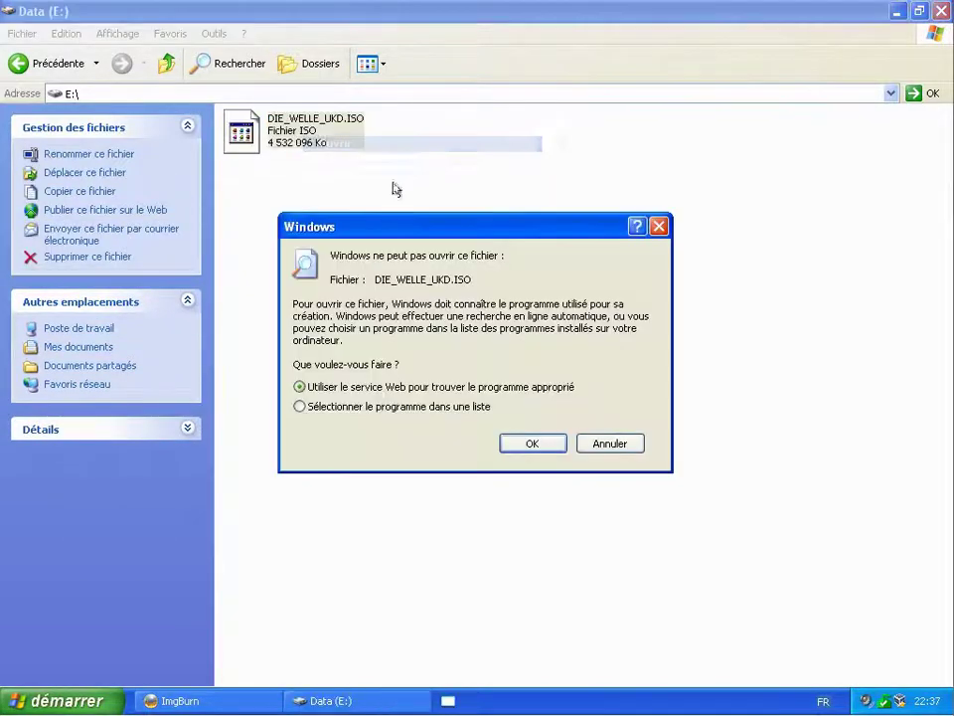
left_click(473, 409)
left_click(523, 444)
left_click(375, 335)
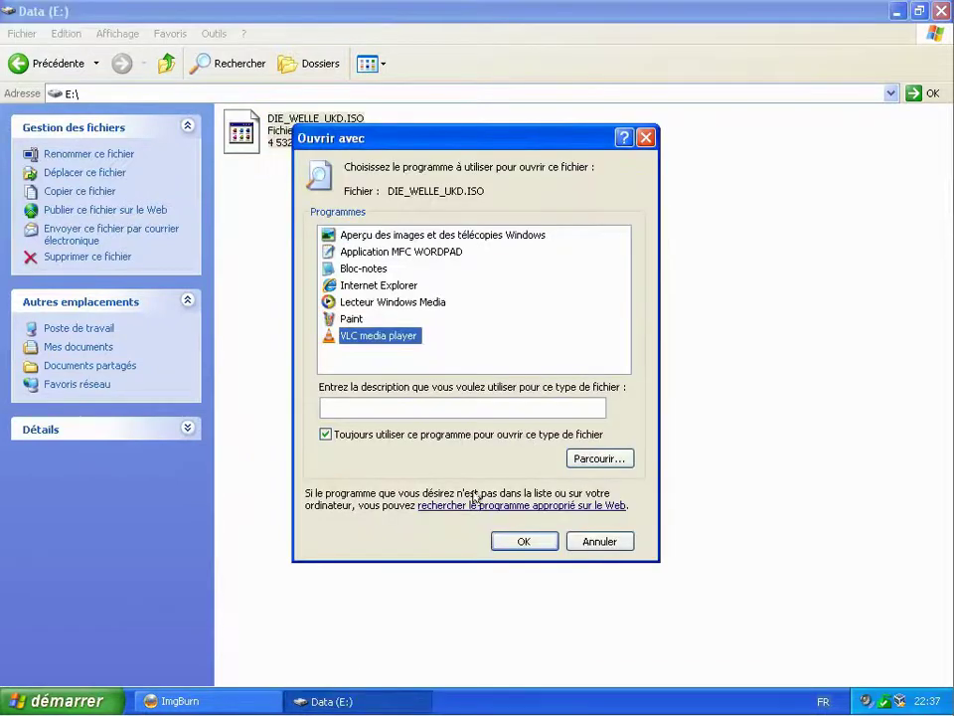
left_click(520, 541)
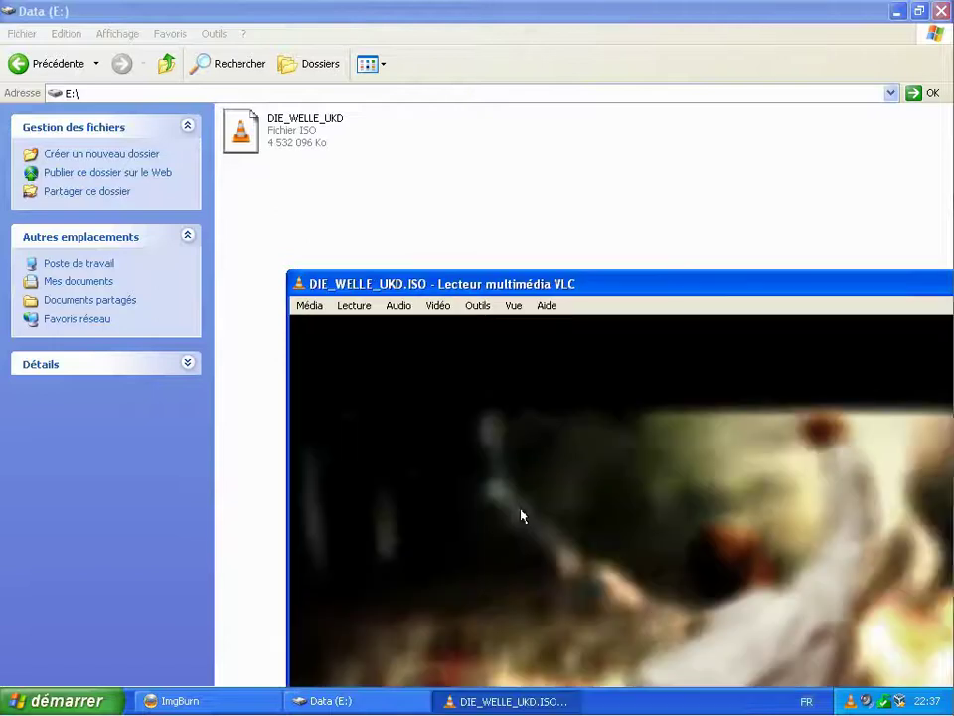
double_click(520, 287)
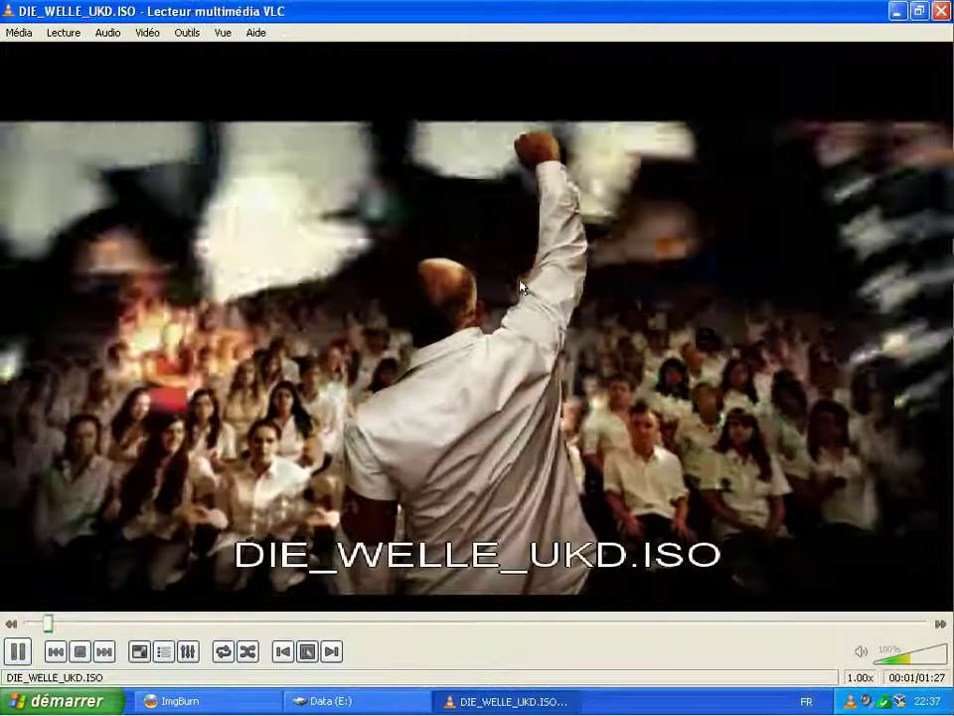